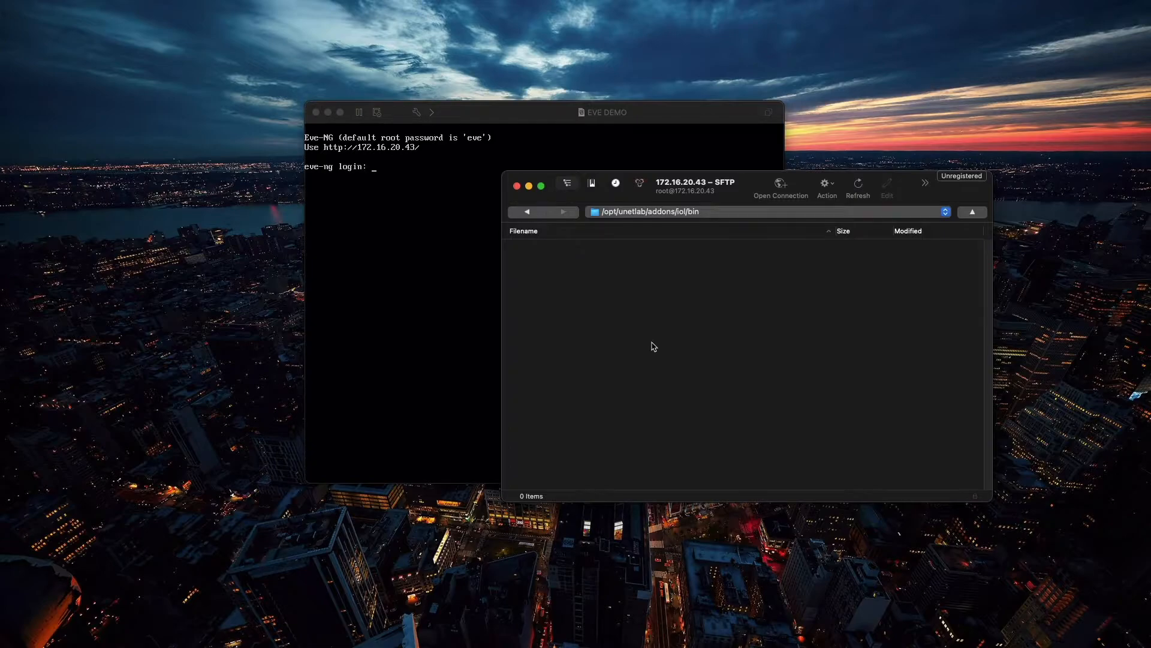
# Step: Upload all four files from the Cisco IOU-IOL Images folder in Downloads to /opt/unetlab/addons/iol/bin, allowing the server's unknown fingerprint
pyautogui.rightClick(654, 346)
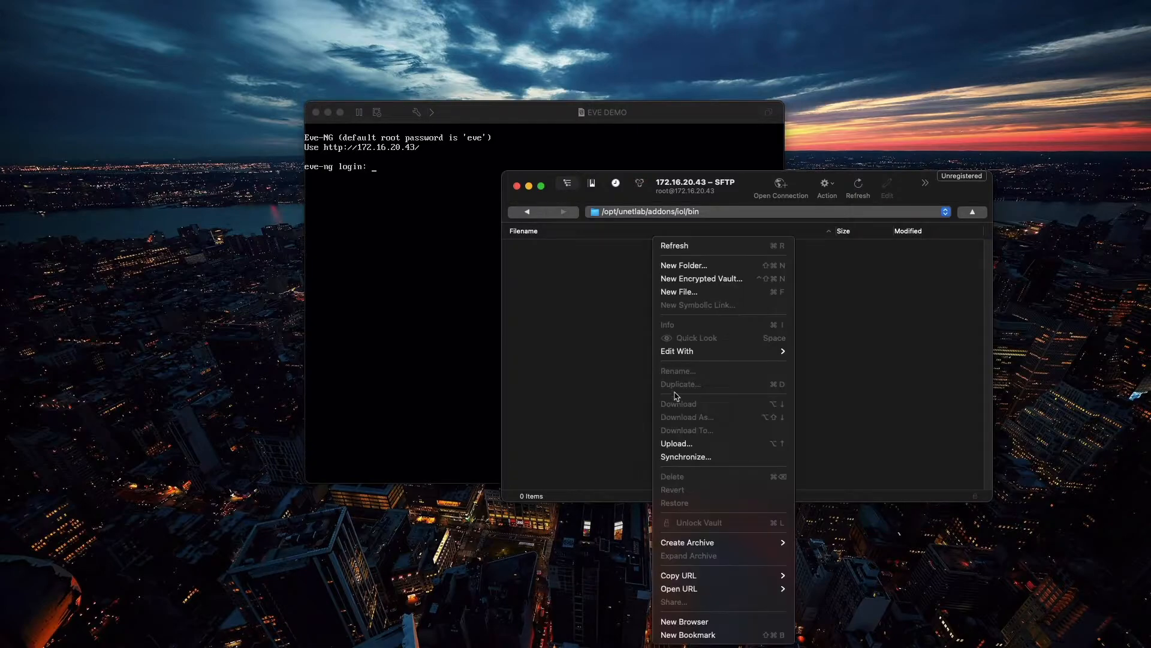
pyautogui.click(686, 436)
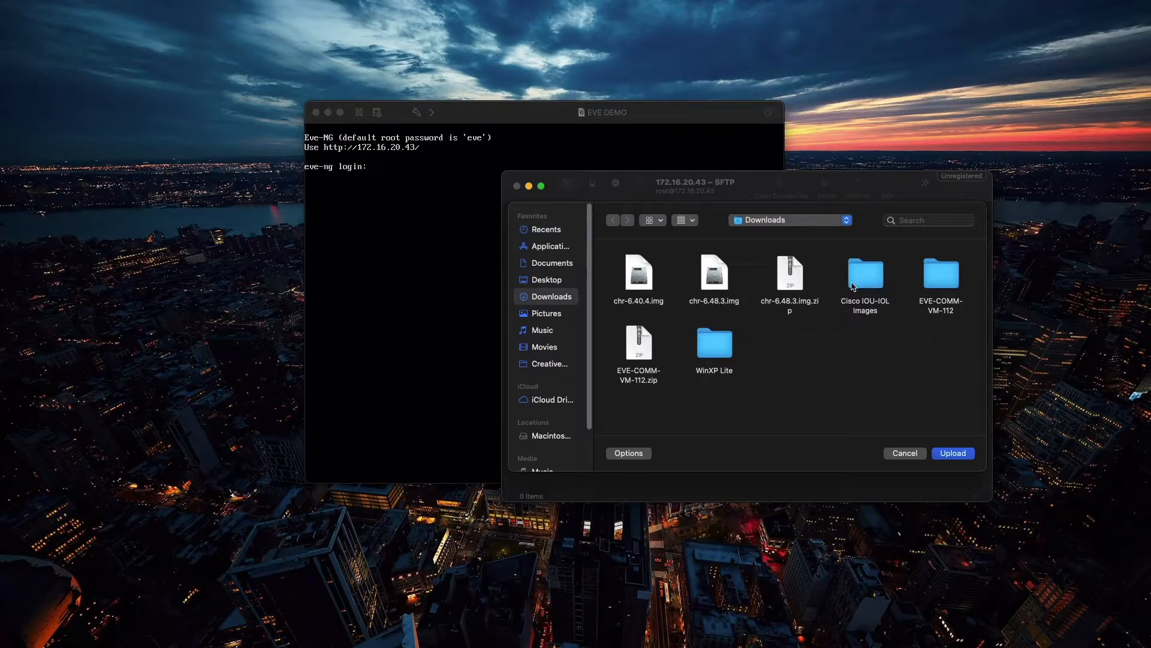
pyautogui.doubleClick(870, 279)
pyautogui.moveTo(895, 337); pyautogui.dragTo(619, 268)
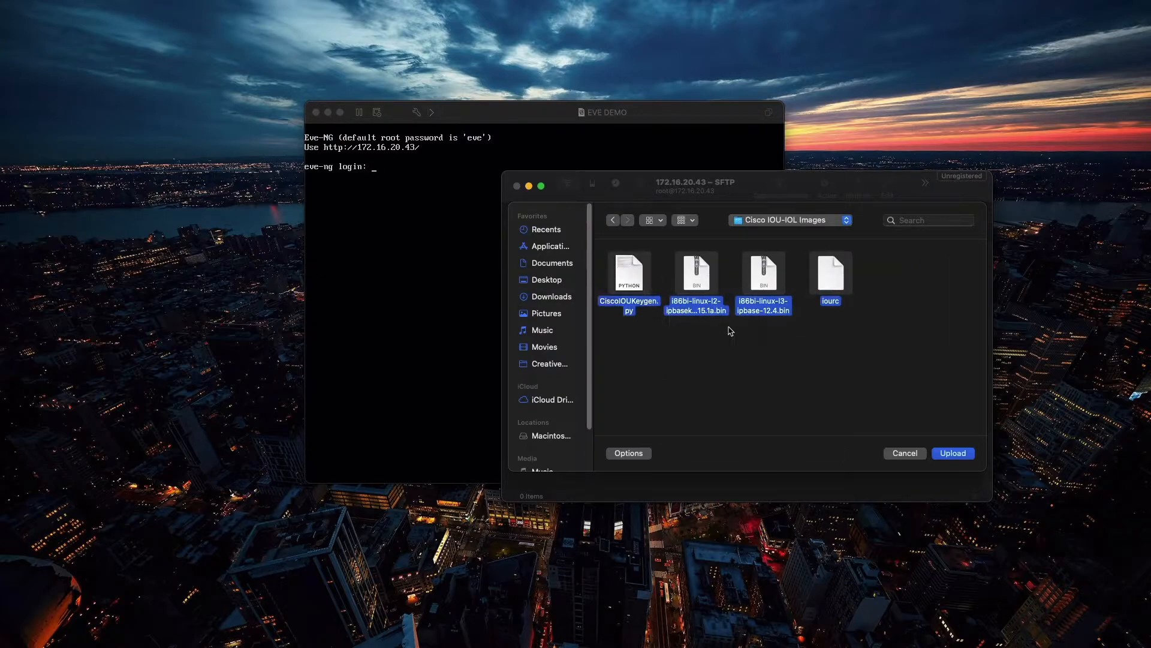
pyautogui.click(959, 456)
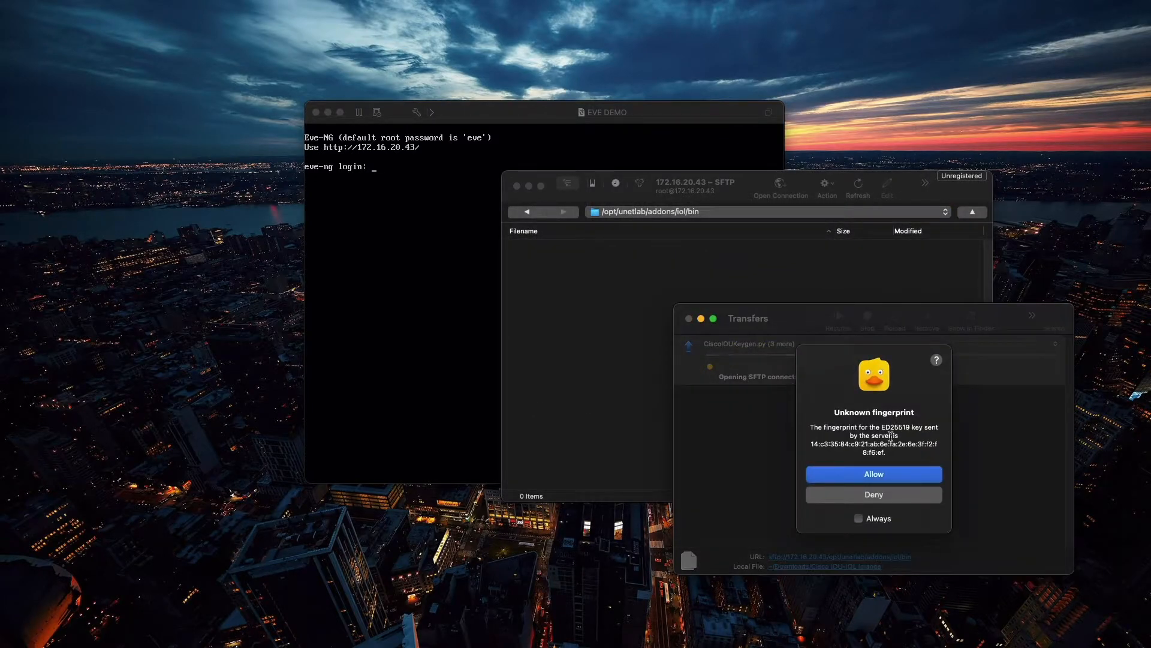
pyautogui.click(916, 475)
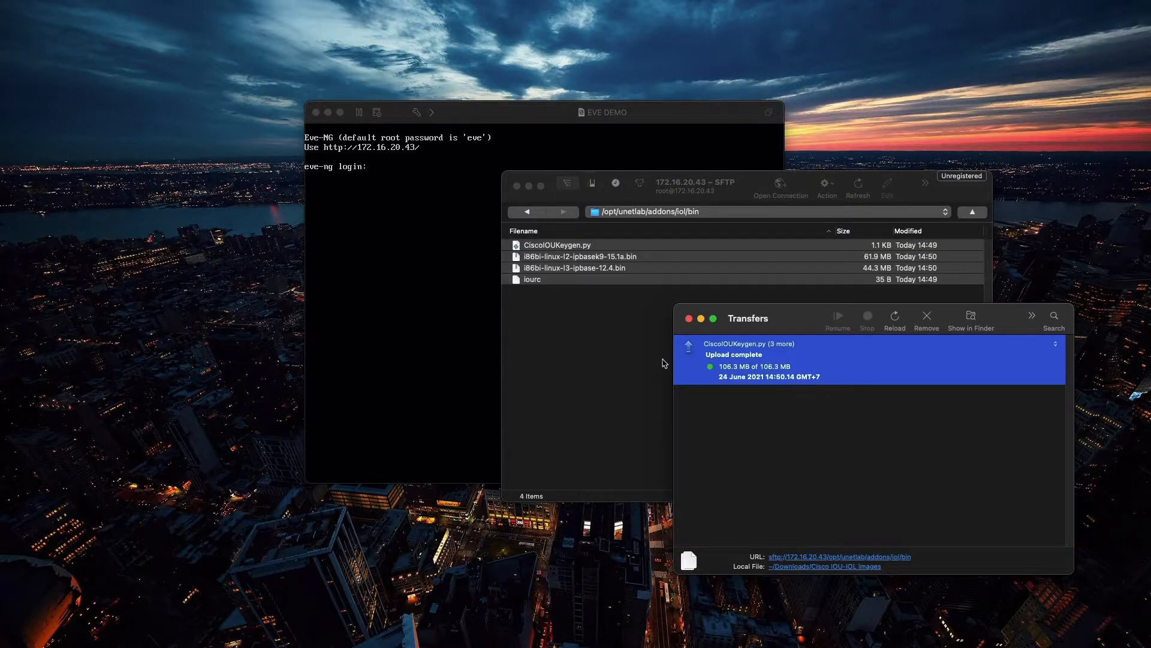
# Step: Remove the completed upload from the transfer list and close the Transfers window
pyautogui.click(932, 320)
pyautogui.click(689, 318)
pyautogui.click(615, 346)
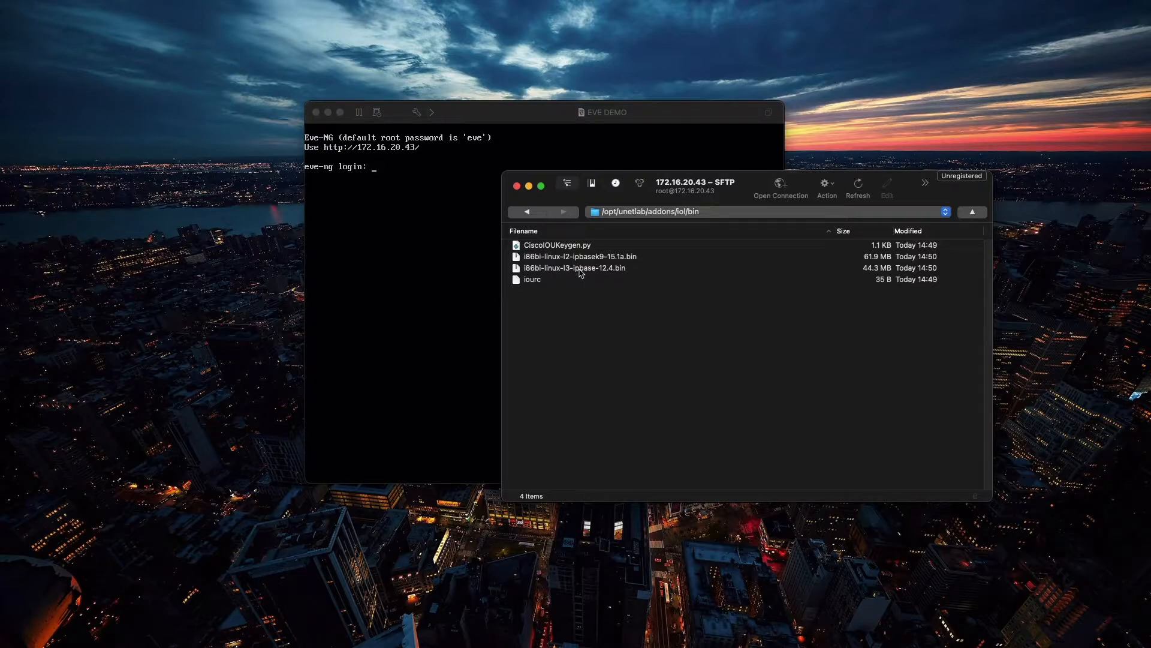
pyautogui.click(328, 113)
pyautogui.press('super+space')
pyautogui.write('it')
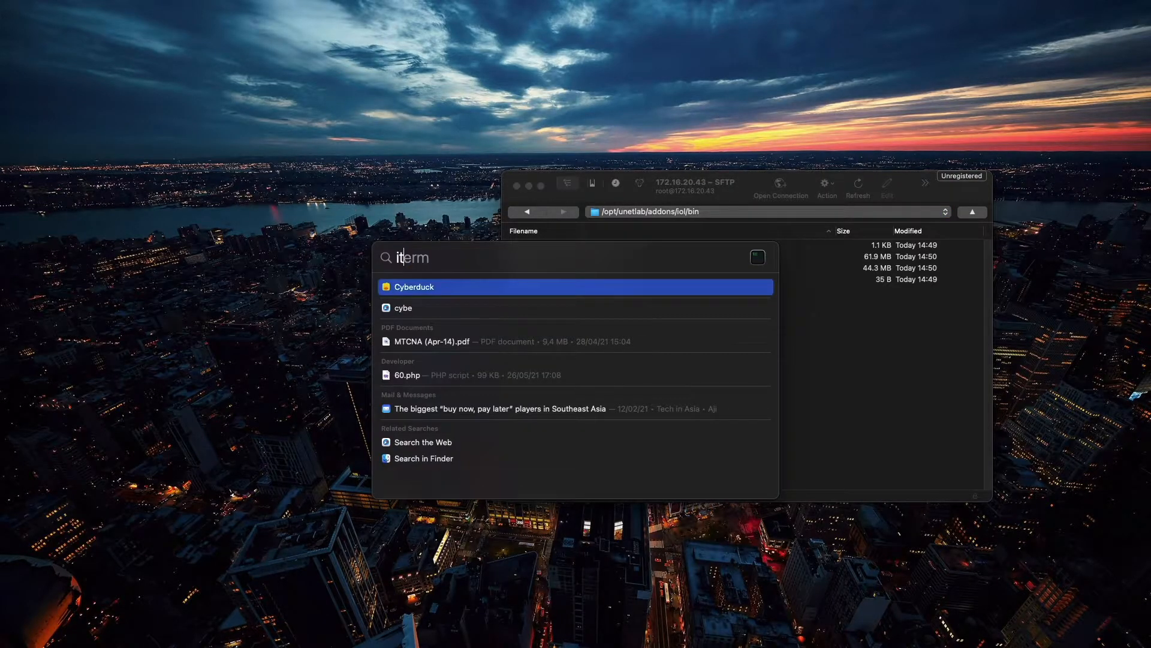
pyautogui.press('Return')
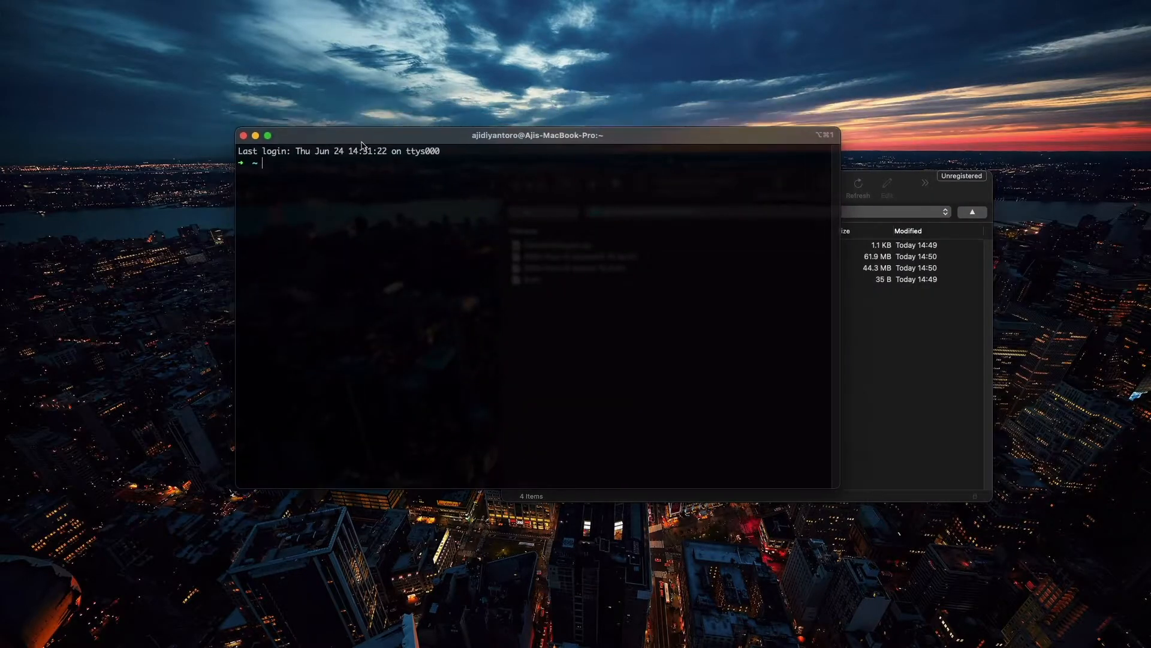
pyautogui.press('super+v')
pyautogui.press('Return')
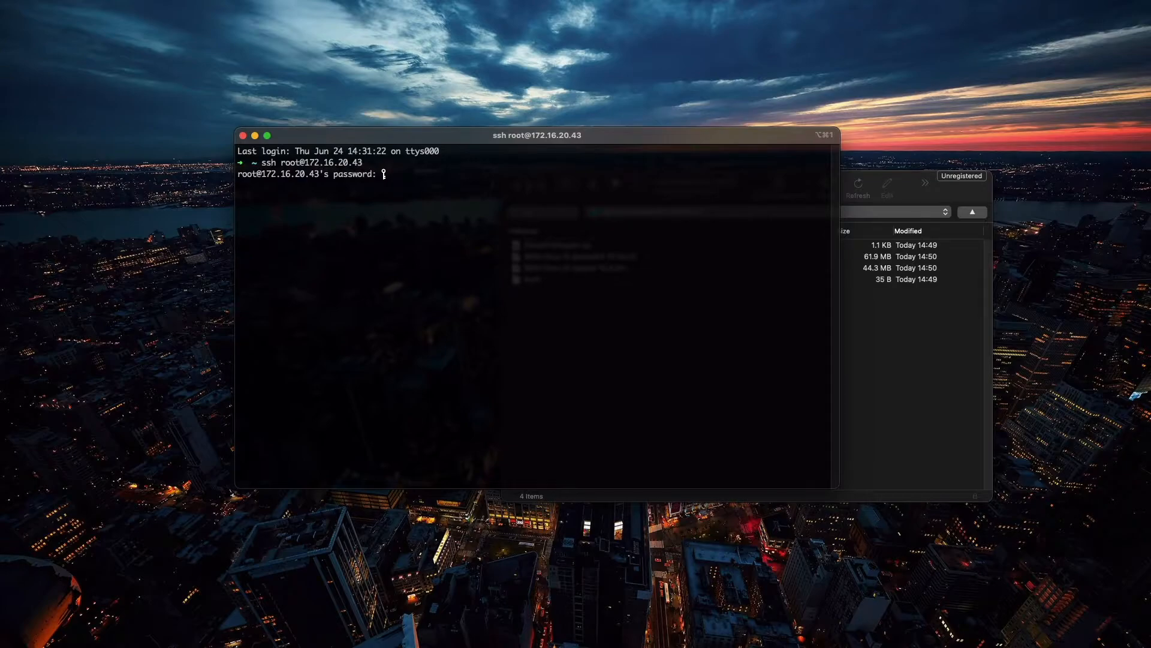
pyautogui.press('Return')
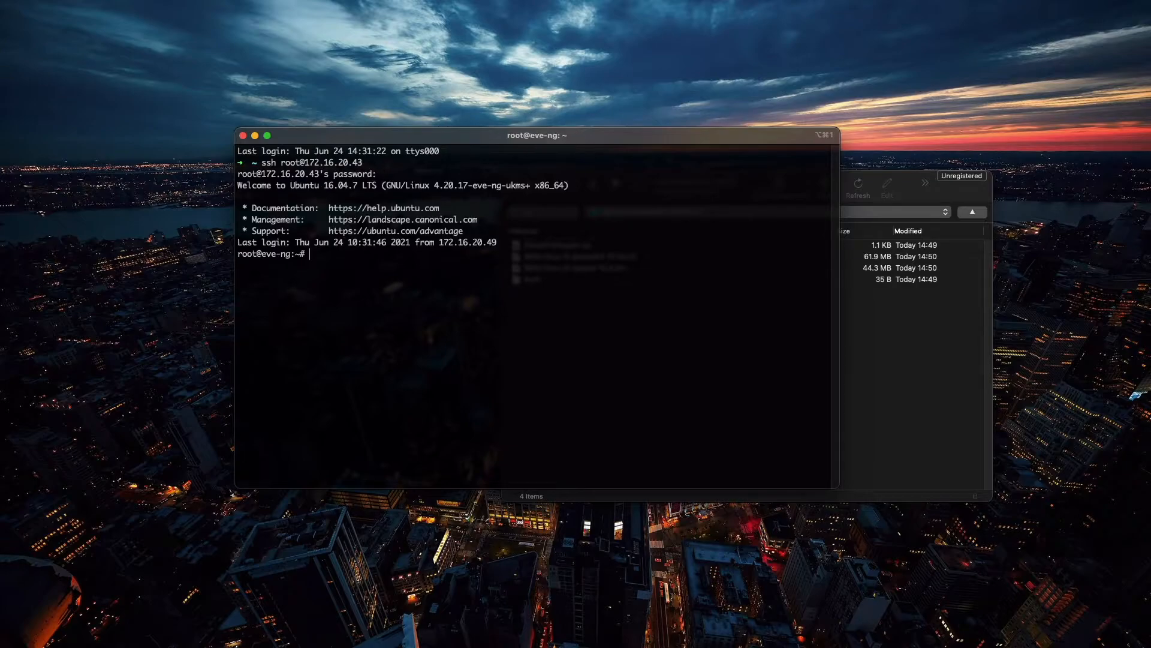
# Step: Log in to the EVE DEMO virtual machine console as root with the account password, and minimize its window
pyautogui.moveTo(263, 162); pyautogui.dragTo(366, 165)
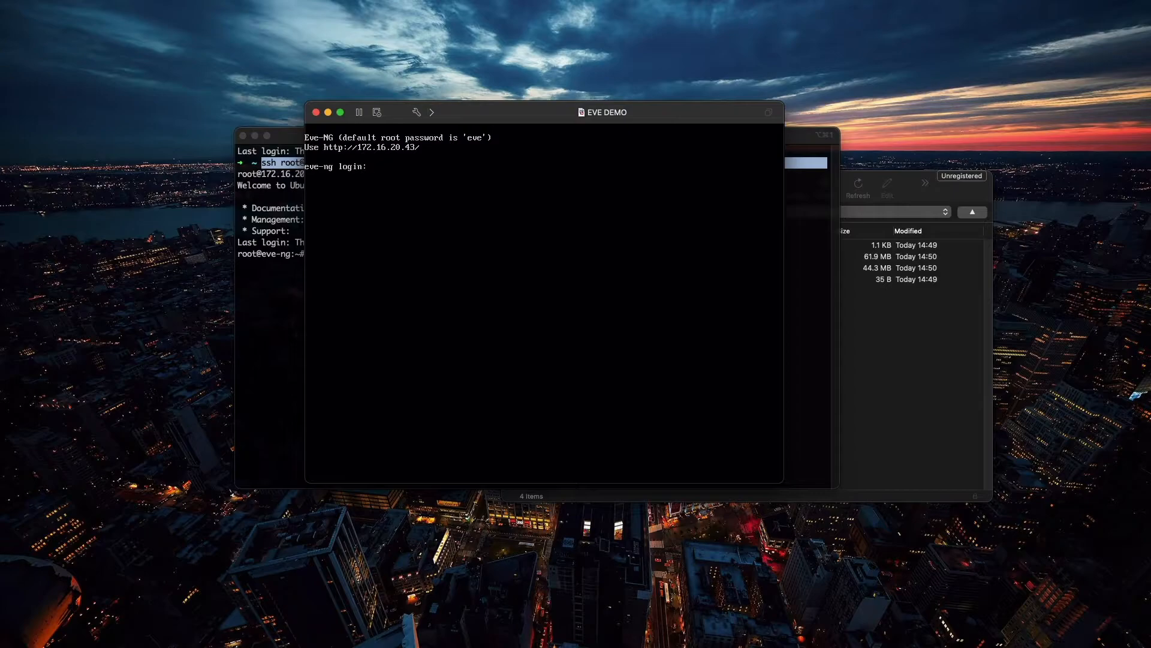
pyautogui.write('root')
pyautogui.press('Return')
pyautogui.write('eve')
pyautogui.press('Return')
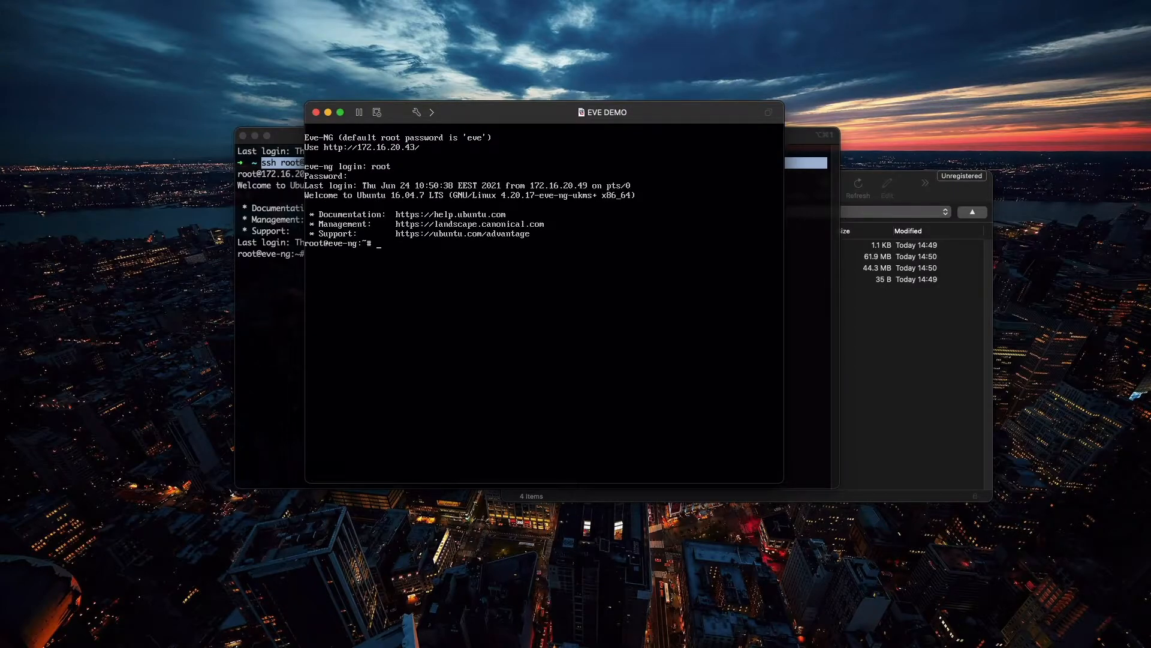
pyautogui.click(328, 113)
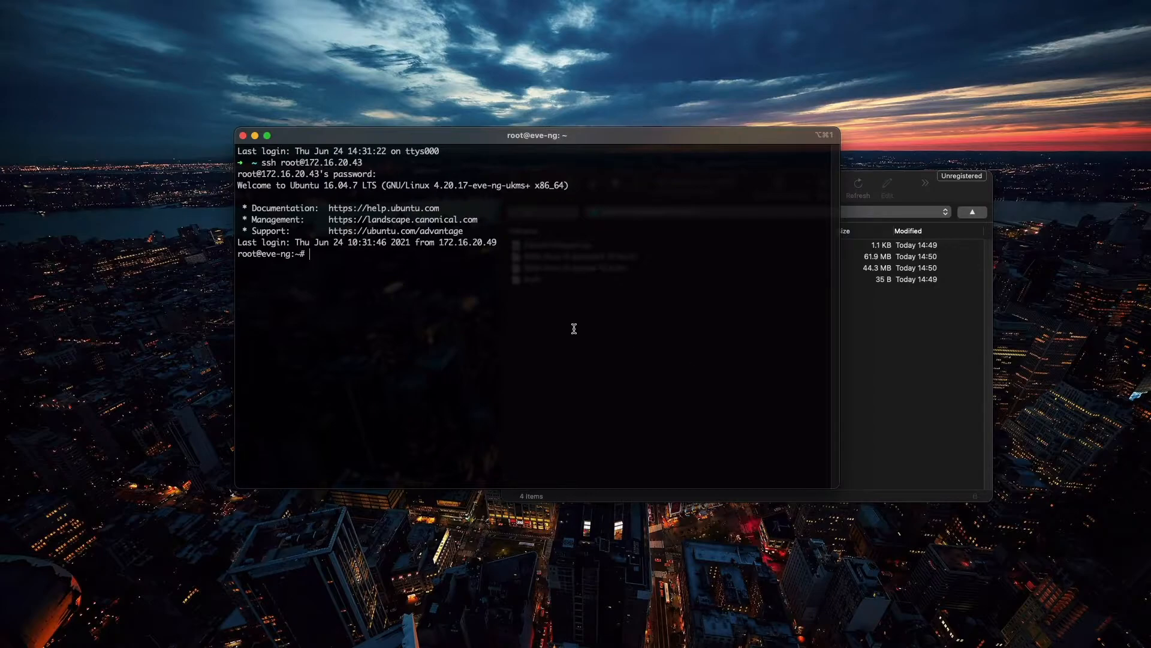
# Step: In the iTerm SSH session, change to the upload directory with cd /opt/unetlab/addons/iol/bin/
pyautogui.click(965, 201)
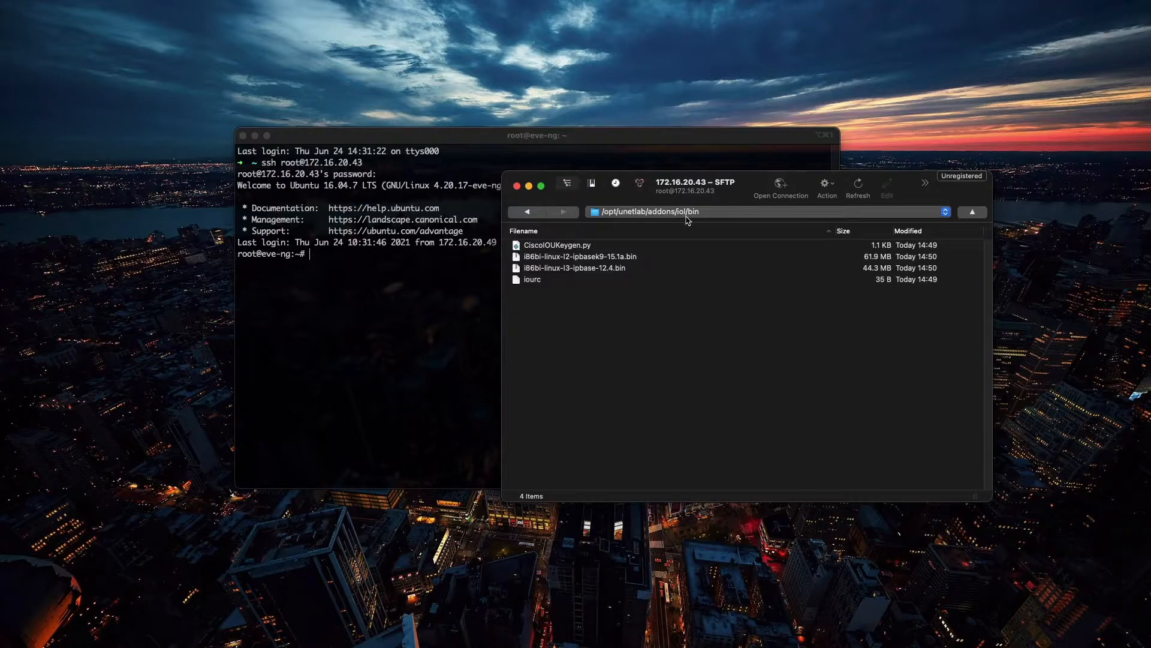
pyautogui.click(380, 282)
pyautogui.write('/')
pyautogui.write('cd')
pyautogui.press('BackSpace')
pyautogui.press('BackSpace')
pyautogui.press('BackSpace')
pyautogui.write('cd /opt/unetlab/')
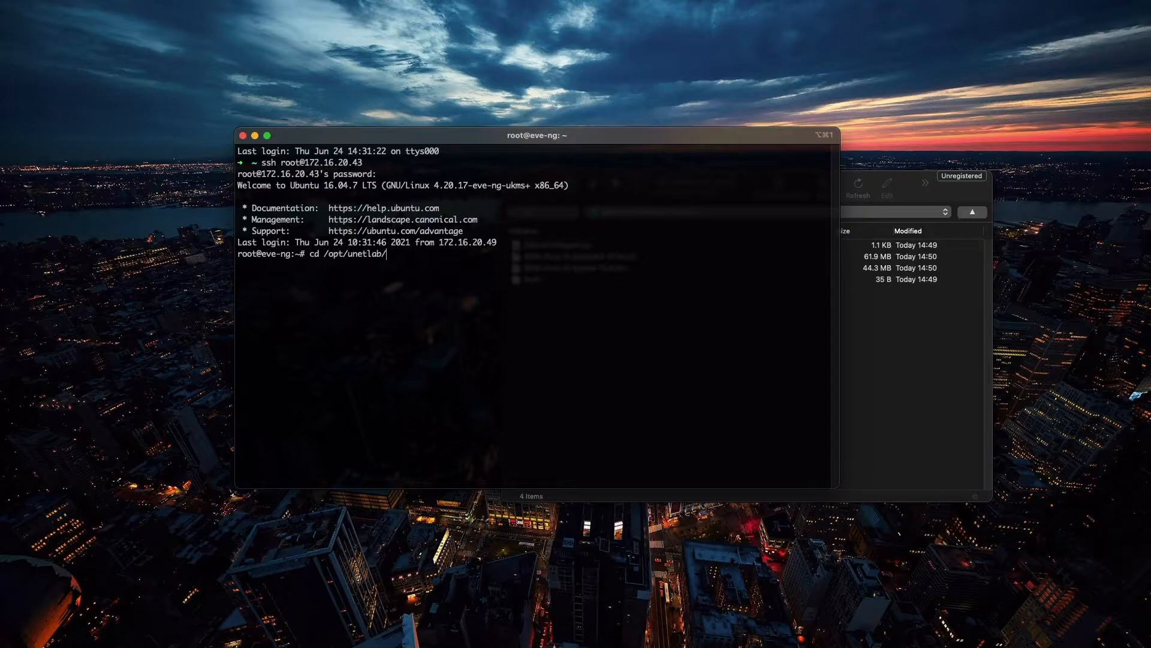
pyautogui.write('addons/')
pyautogui.press('BackSpace')
pyautogui.press('Tab')
pyautogui.press('Tab')
pyautogui.write('iol/')
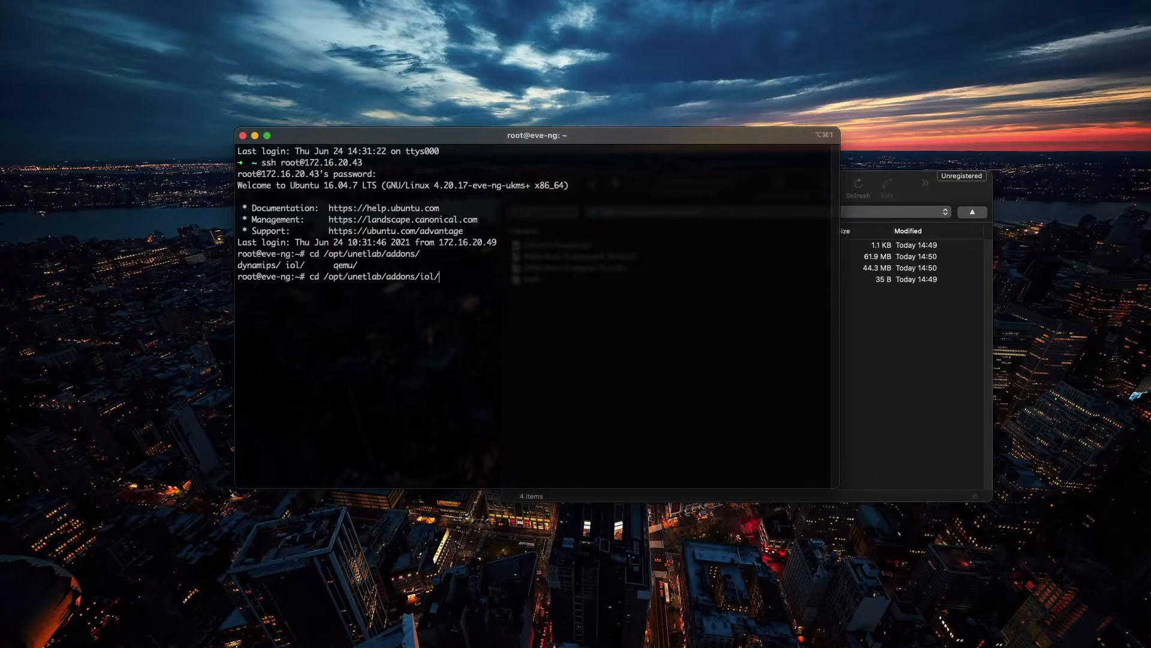
pyautogui.write('b')
pyautogui.press('Tab')
pyautogui.press('Return')
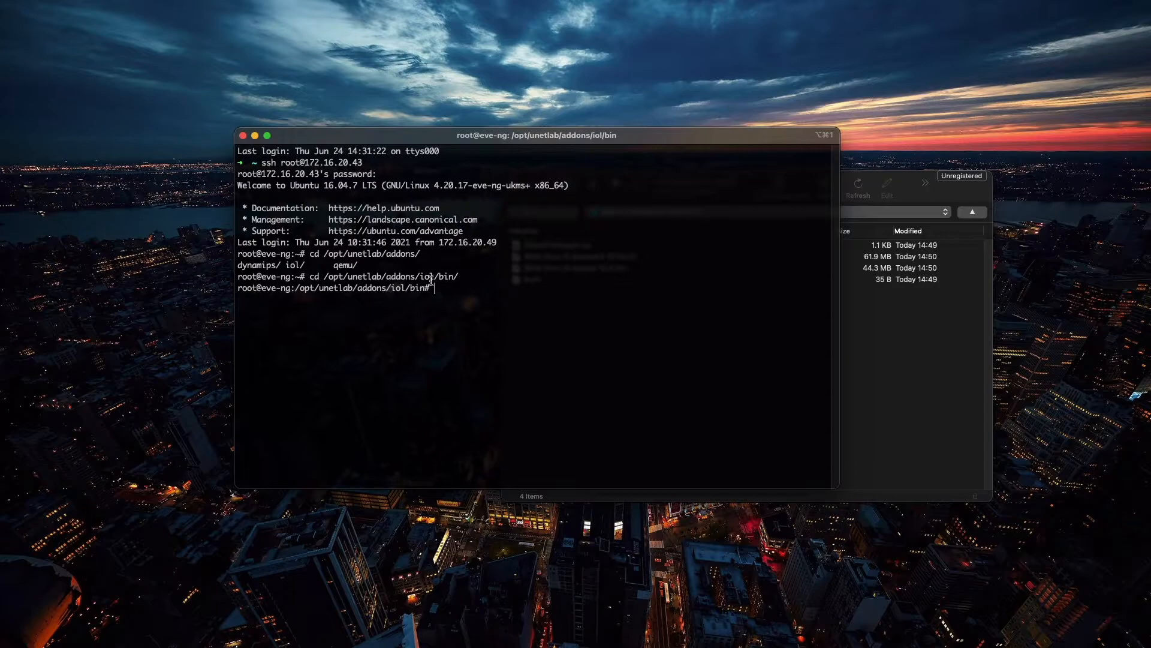
# Step: List the directory contents with ls and check the uploaded image, keygen and iourc file names
pyautogui.write('ls')
pyautogui.press('Return')
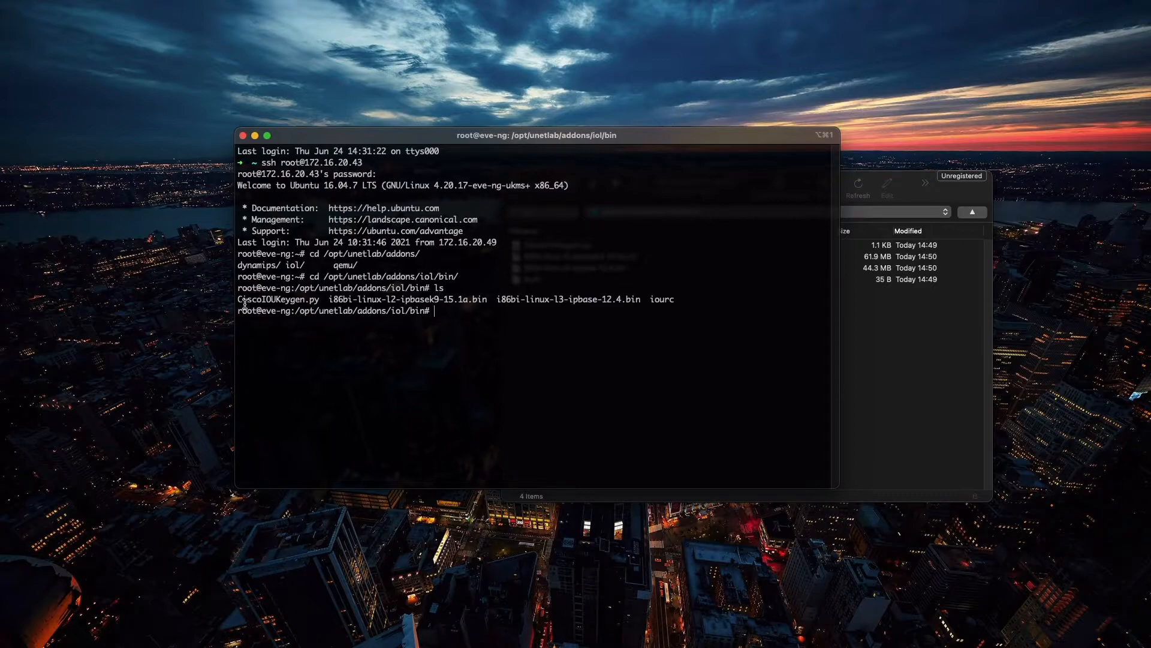
pyautogui.moveTo(238, 299); pyautogui.dragTo(672, 300)
pyautogui.click(350, 302)
pyautogui.moveTo(329, 300); pyautogui.dragTo(635, 304)
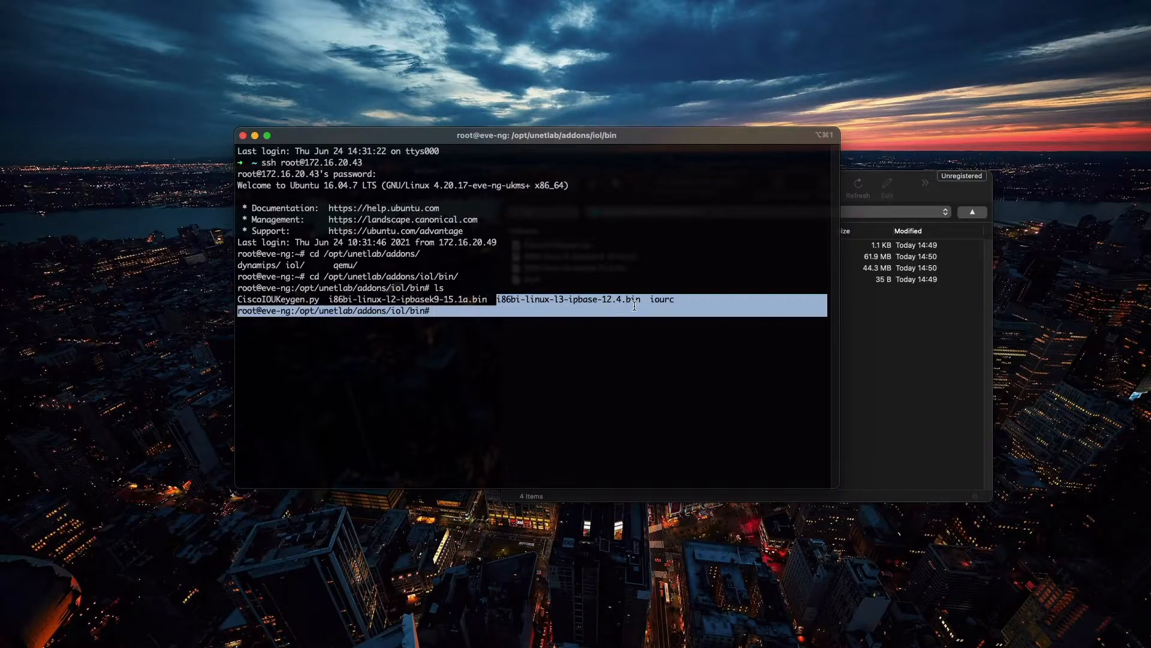
pyautogui.click(543, 337)
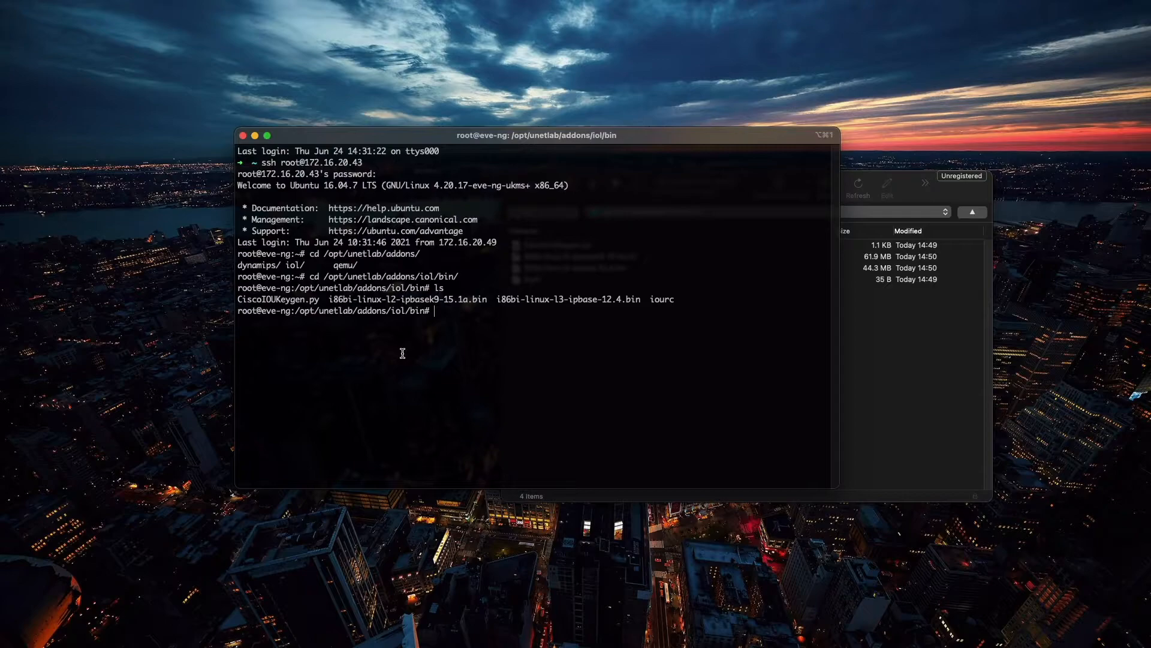
# Step: Fix the permissions of the uploaded images by running /opt/unetlab/wrappers/unl_wrapper -a fixpermissions
pyautogui.write('/opt')
pyautogui.write('/une')
pyautogui.press('Tab')
pyautogui.write('w')
pyautogui.press('Tab')
pyautogui.write('un')
pyautogui.press('Tab')
pyautogui.write('-a fix')
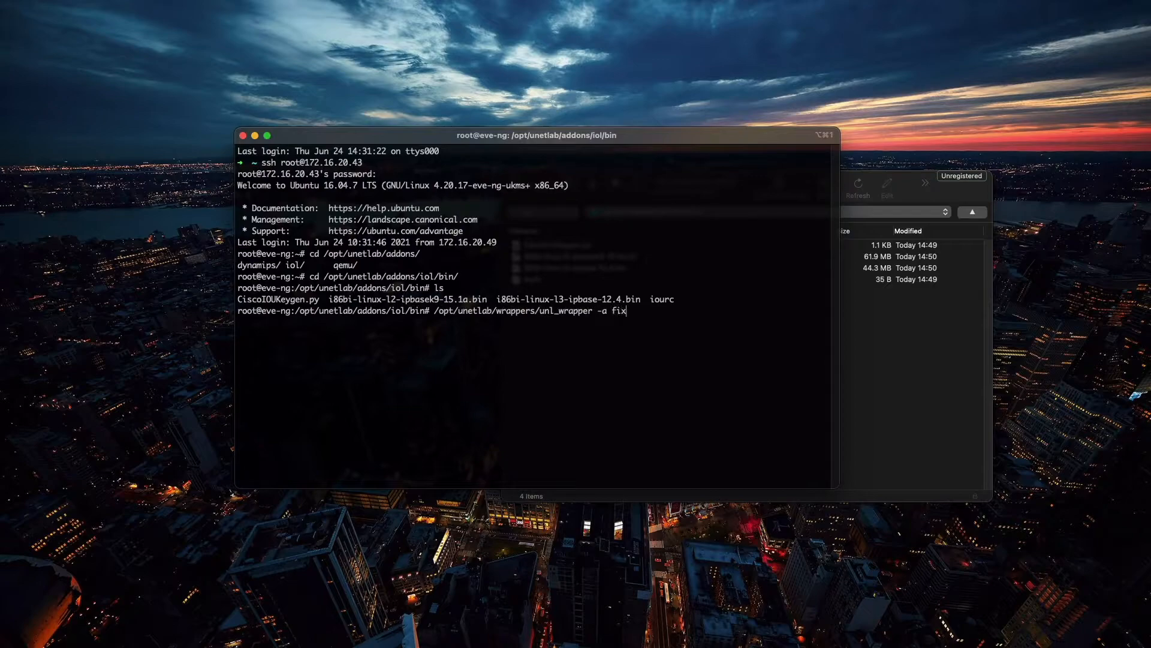
pyautogui.write('permissions')
pyautogui.moveTo(432, 288); pyautogui.dragTo(446, 290)
pyautogui.moveTo(239, 296); pyautogui.dragTo(676, 300)
pyautogui.click(455, 352)
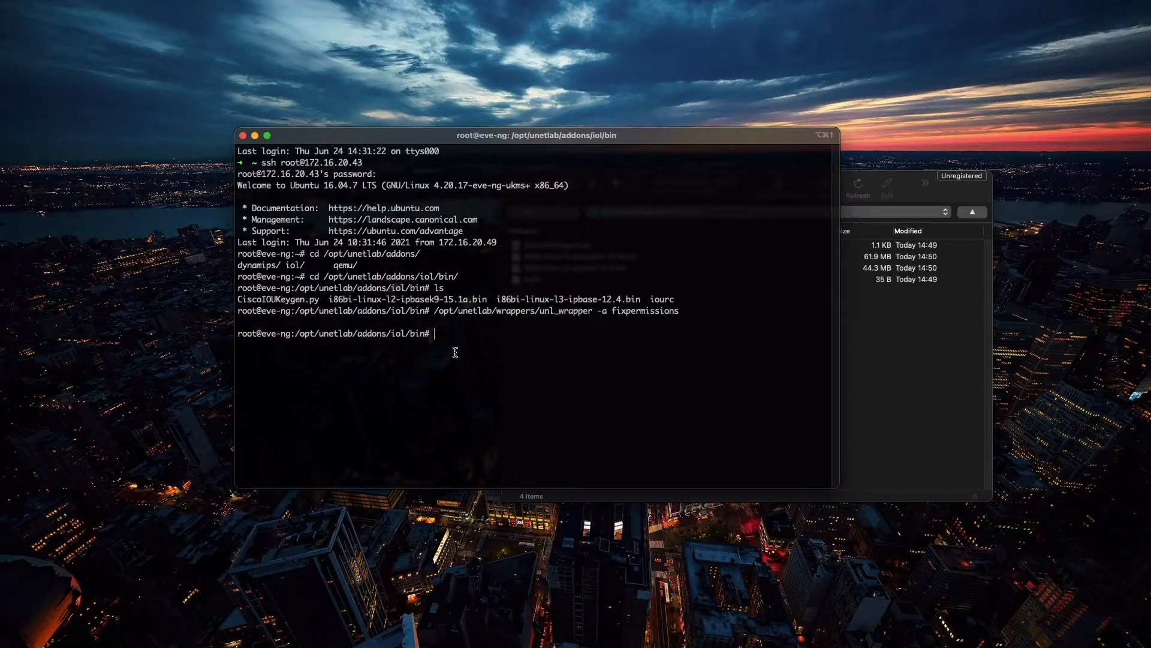
# Step: List the directory again with ls and in detail with ll
pyautogui.press('Up')
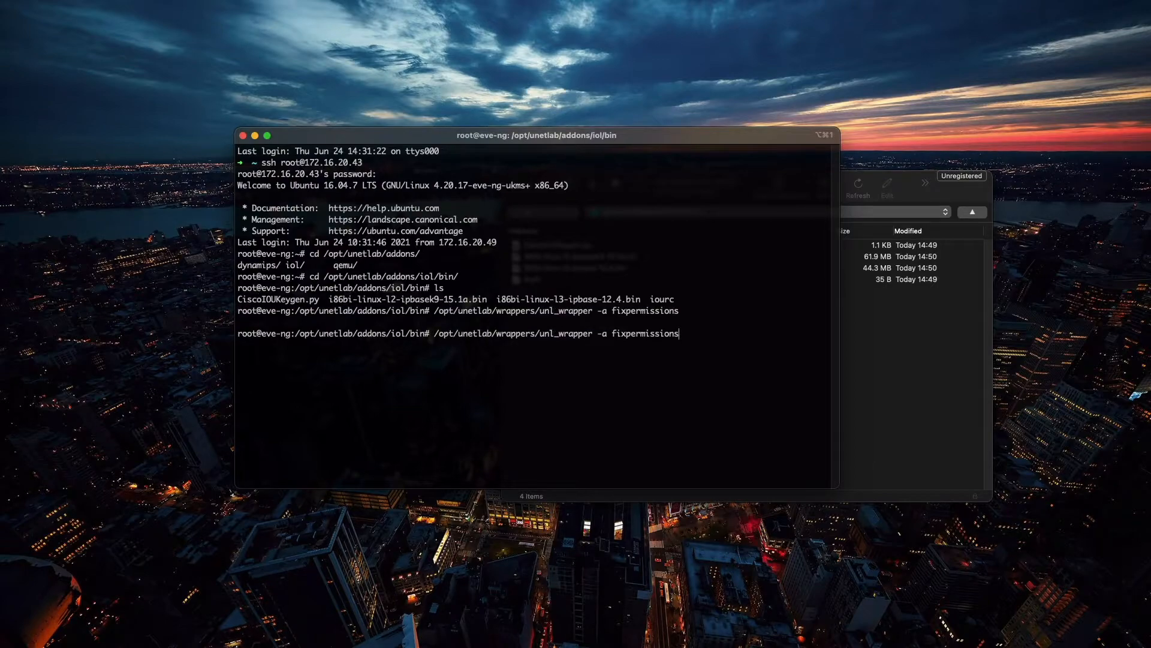
pyautogui.press('Down')
pyautogui.write('ls')
pyautogui.press('Return')
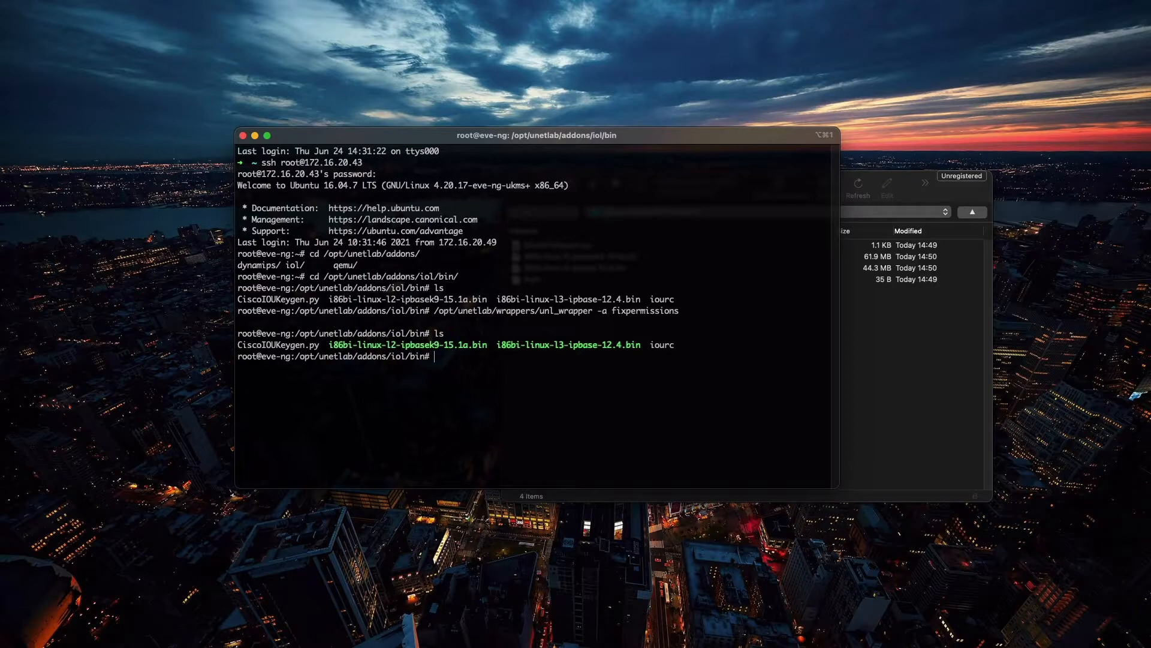
pyautogui.write('ll')
pyautogui.press('Return')
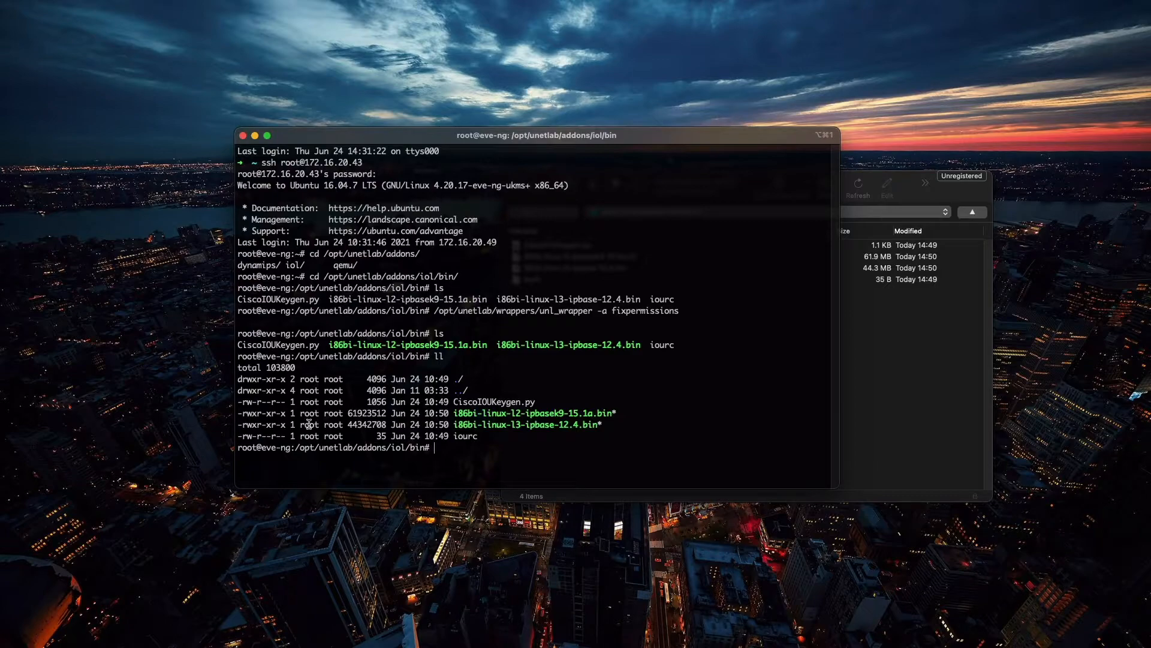
# Step: Examine the permissions and names of the two .bin images and the CiscoIOUKeygen.py entry in the detailed listing
pyautogui.moveTo(243, 413); pyautogui.dragTo(256, 427)
pyautogui.moveTo(457, 414); pyautogui.dragTo(580, 421)
pyautogui.click(515, 451)
pyautogui.moveTo(456, 413); pyautogui.dragTo(565, 414)
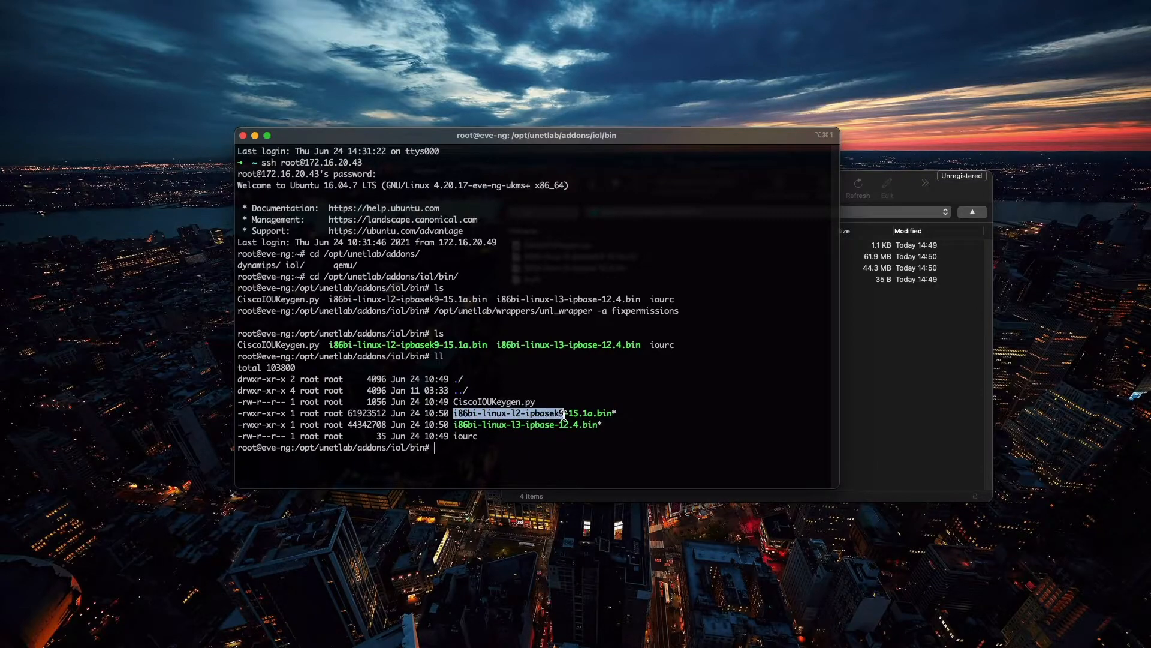
pyautogui.click(519, 432)
pyautogui.moveTo(455, 401); pyautogui.dragTo(525, 401)
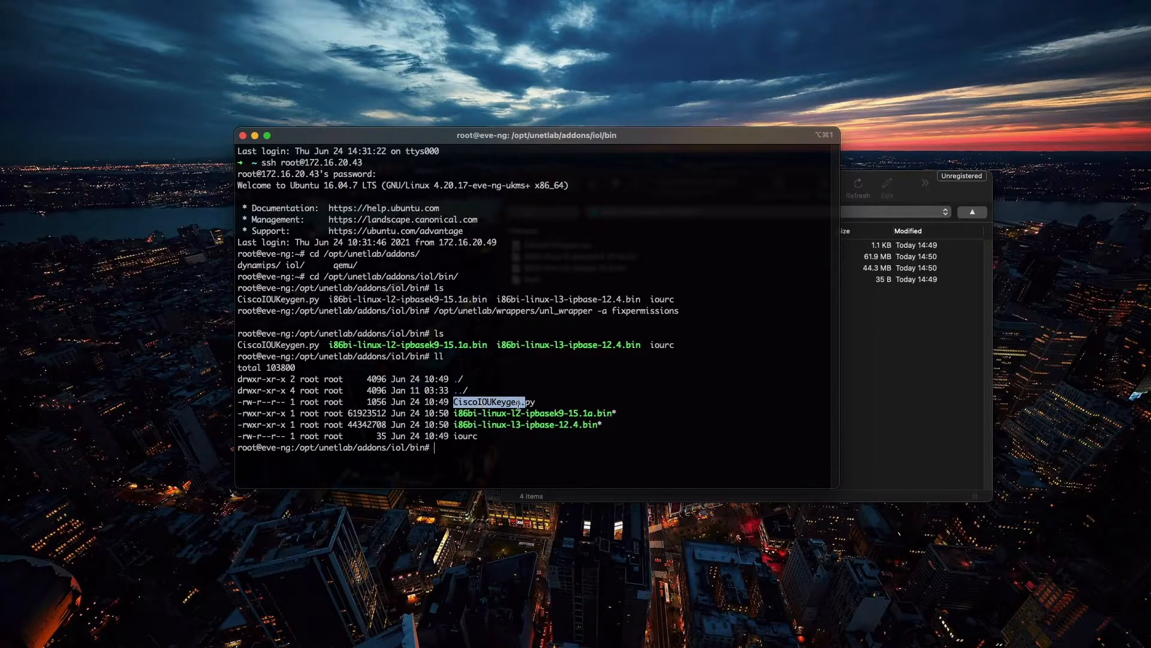
pyautogui.click(490, 451)
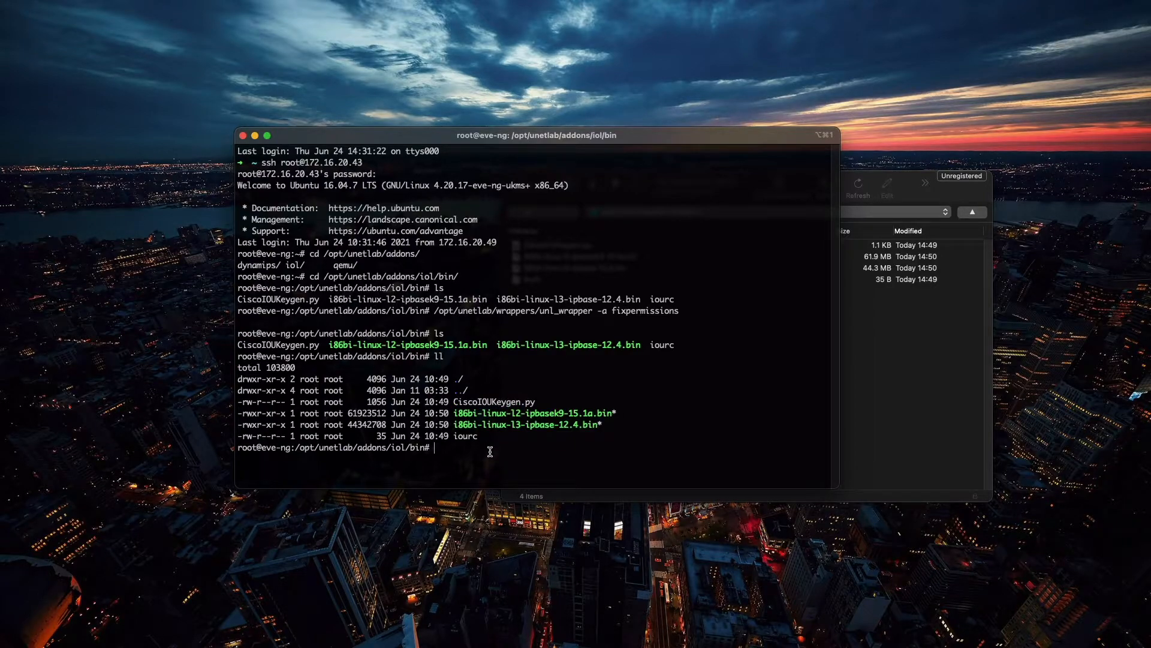
# Step: Generate the Cisco IOU license by running python2 CiscoIOUKeygen.py
pyautogui.write('pyh')
pyautogui.press('Tab')
pyautogui.press('BackSpace')
pyautogui.write('thon2 Cis')
pyautogui.press('Tab')
pyautogui.press('Return')
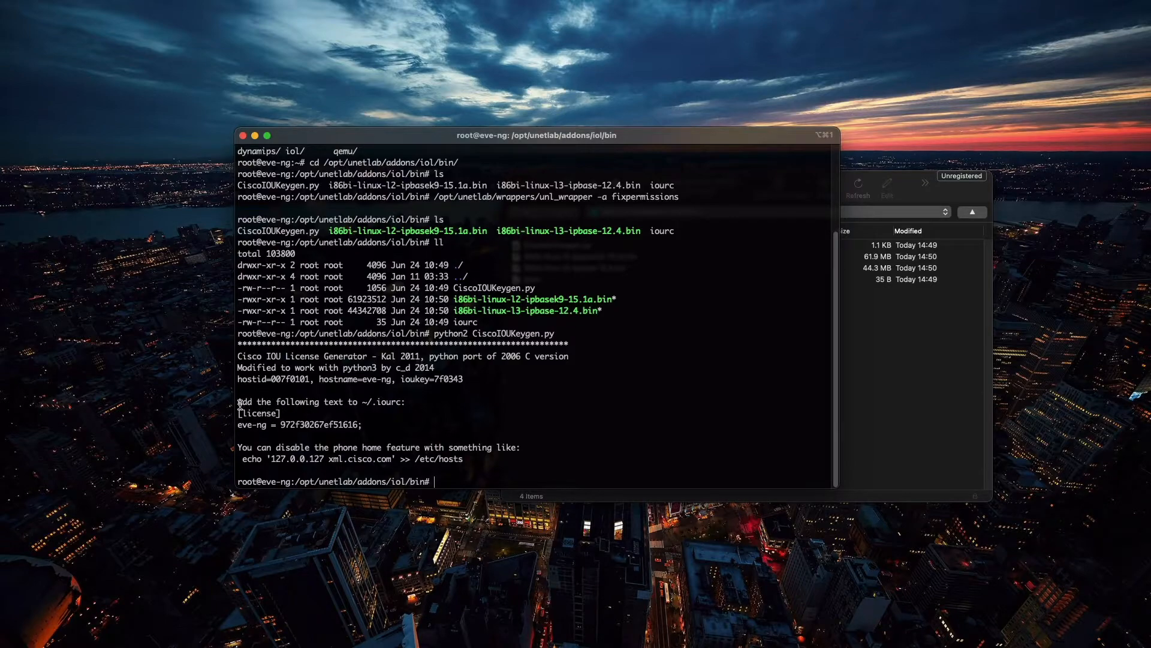
# Step: Examine the generated [license] block and the instruction for adding it to the iourc file
pyautogui.moveTo(240, 405); pyautogui.dragTo(359, 405)
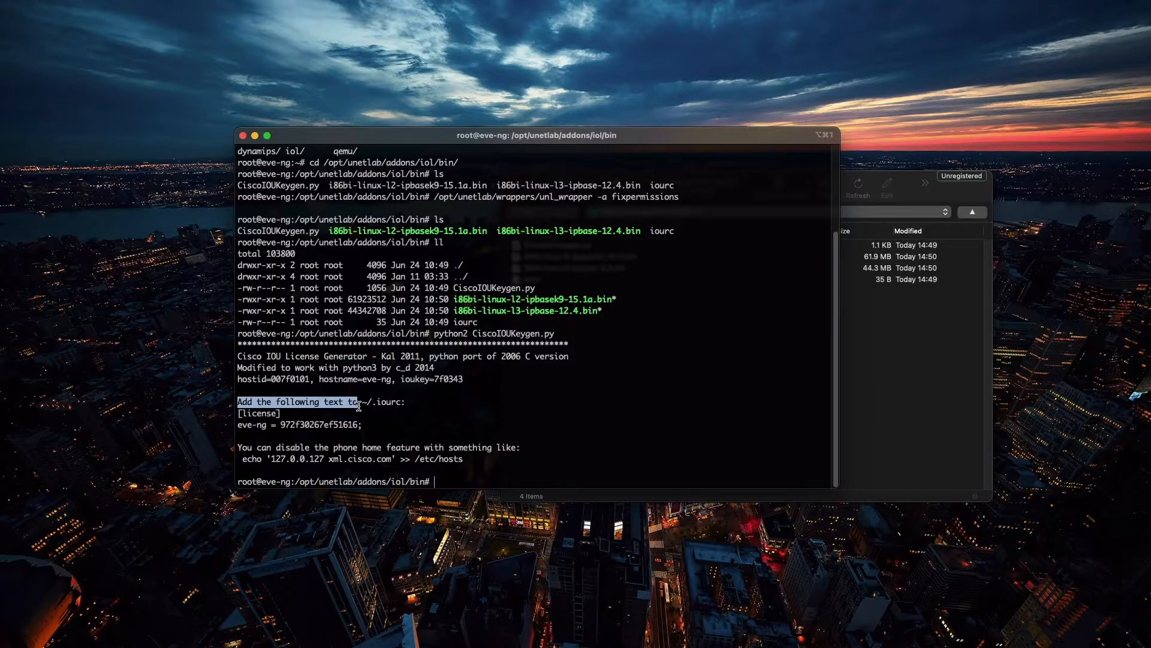
pyautogui.moveTo(241, 414); pyautogui.dragTo(358, 424)
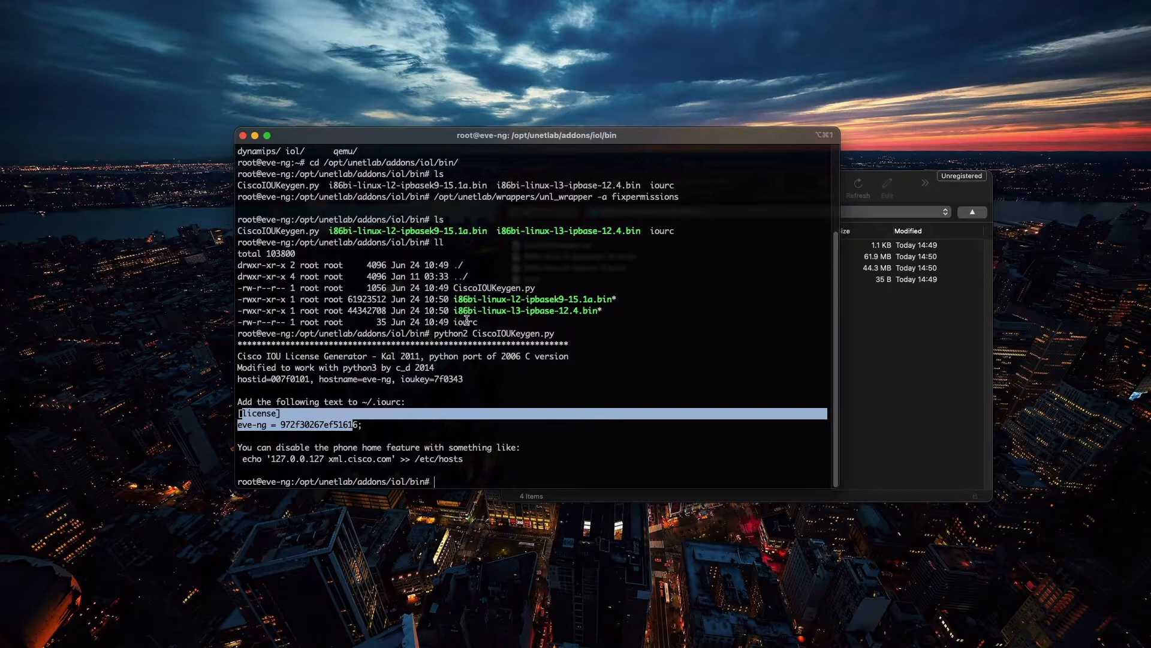
pyautogui.click(357, 428)
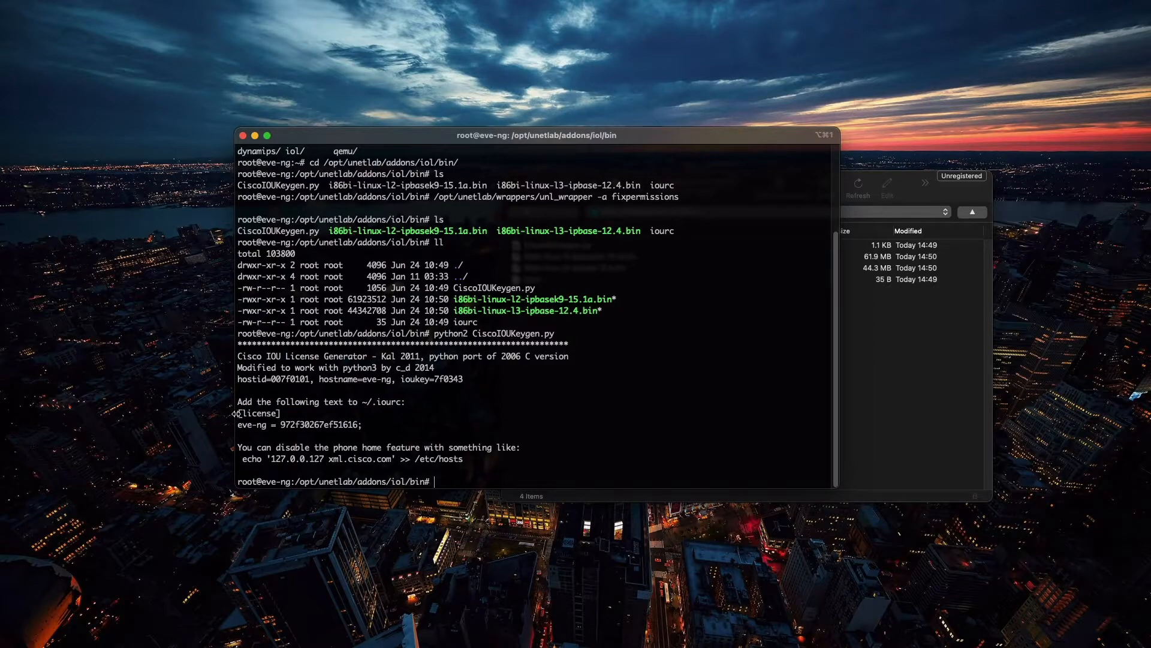
pyautogui.moveTo(237, 413); pyautogui.dragTo(362, 425)
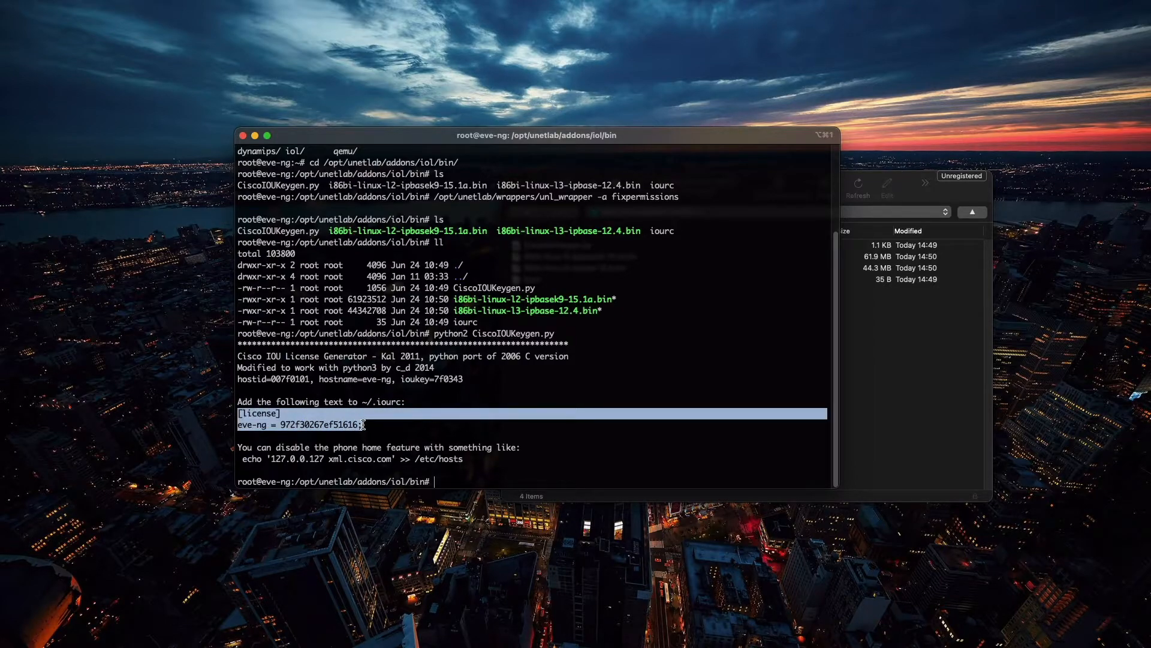
pyautogui.click(404, 428)
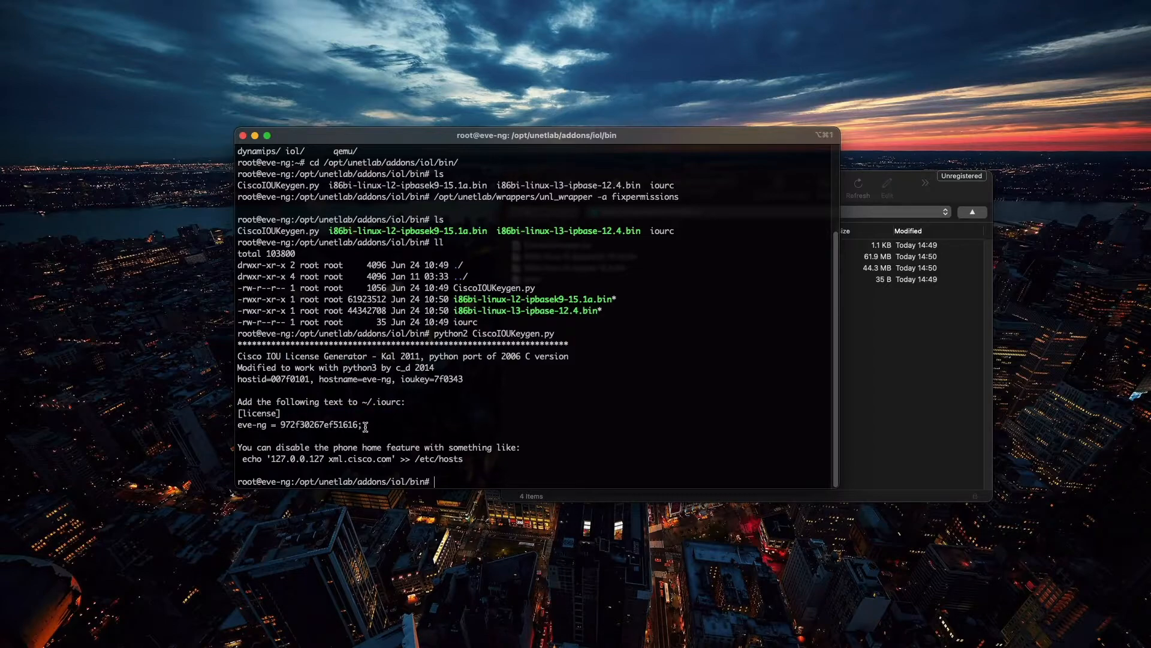
# Step: Open the iourc file in nano, compare its license entry with the generated license block, and exit the editor
pyautogui.moveTo(364, 425); pyautogui.dragTo(238, 413)
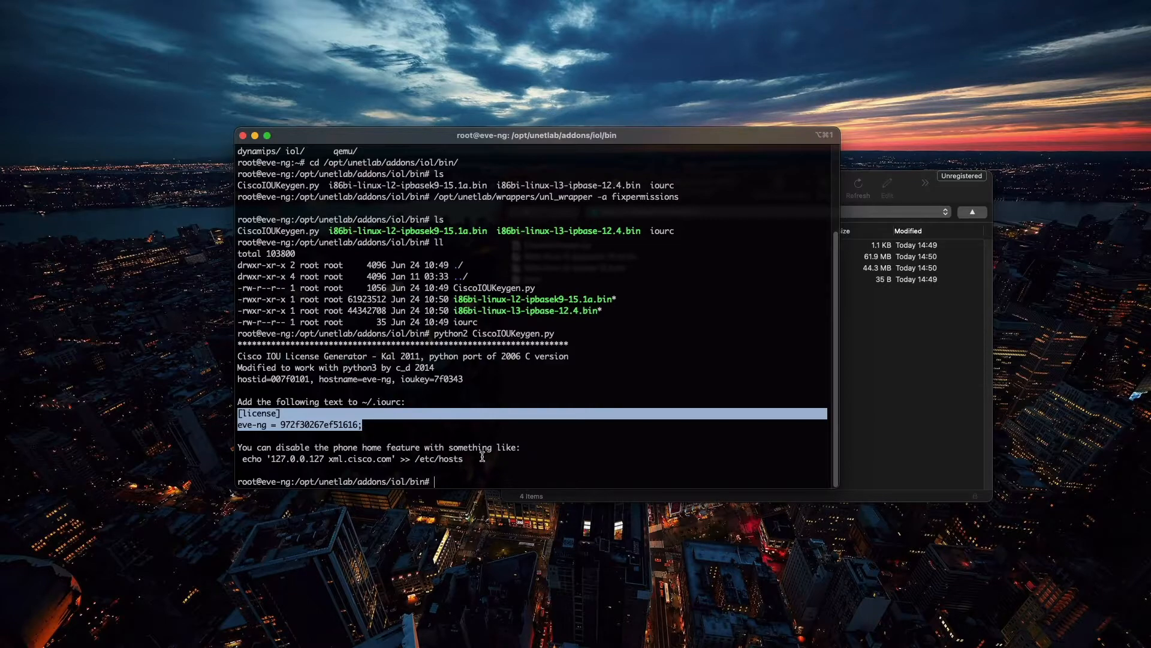
pyautogui.write('nano')
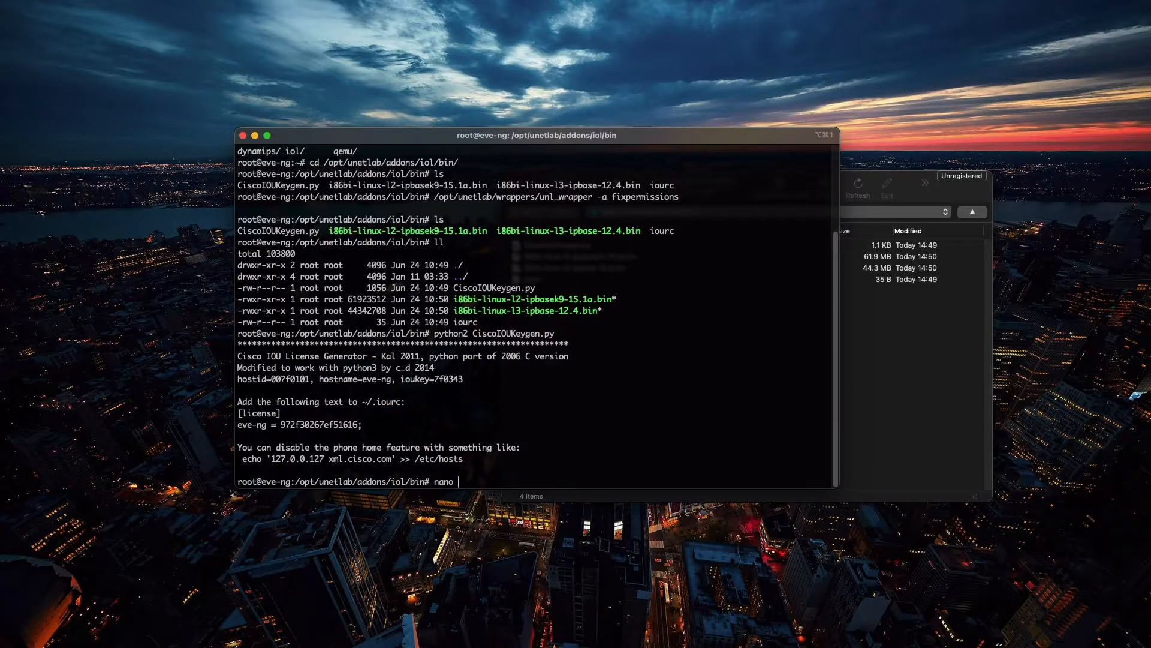
pyautogui.write(' io')
pyautogui.press('Tab')
pyautogui.press('Return')
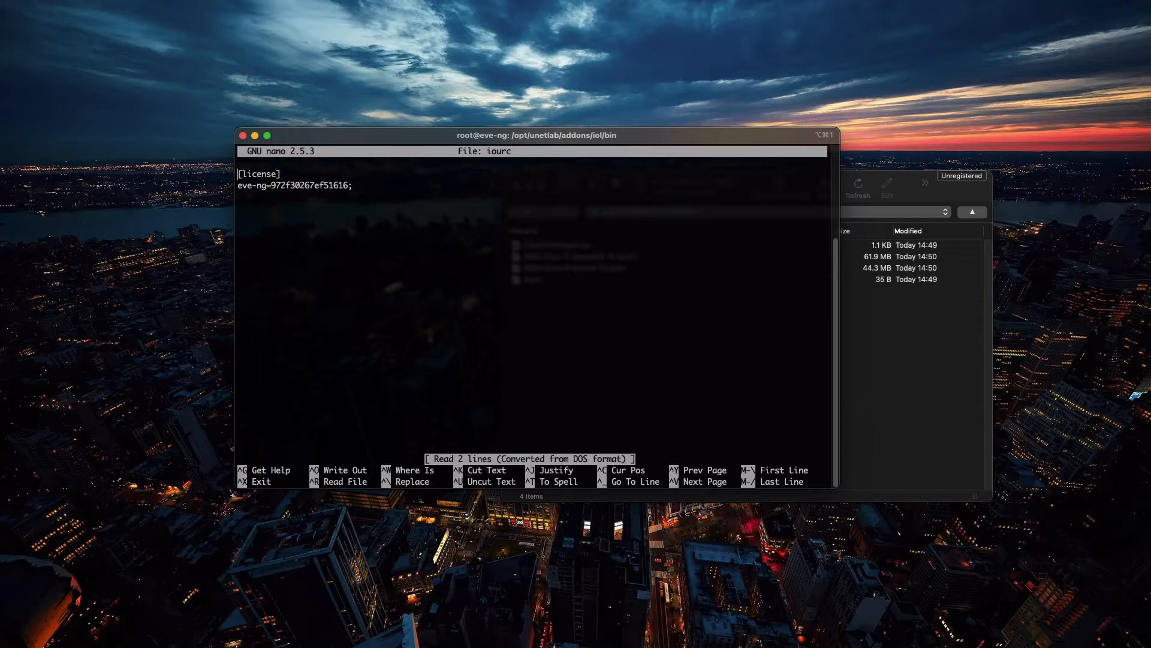
pyautogui.hotkey('ctrl', 'x')
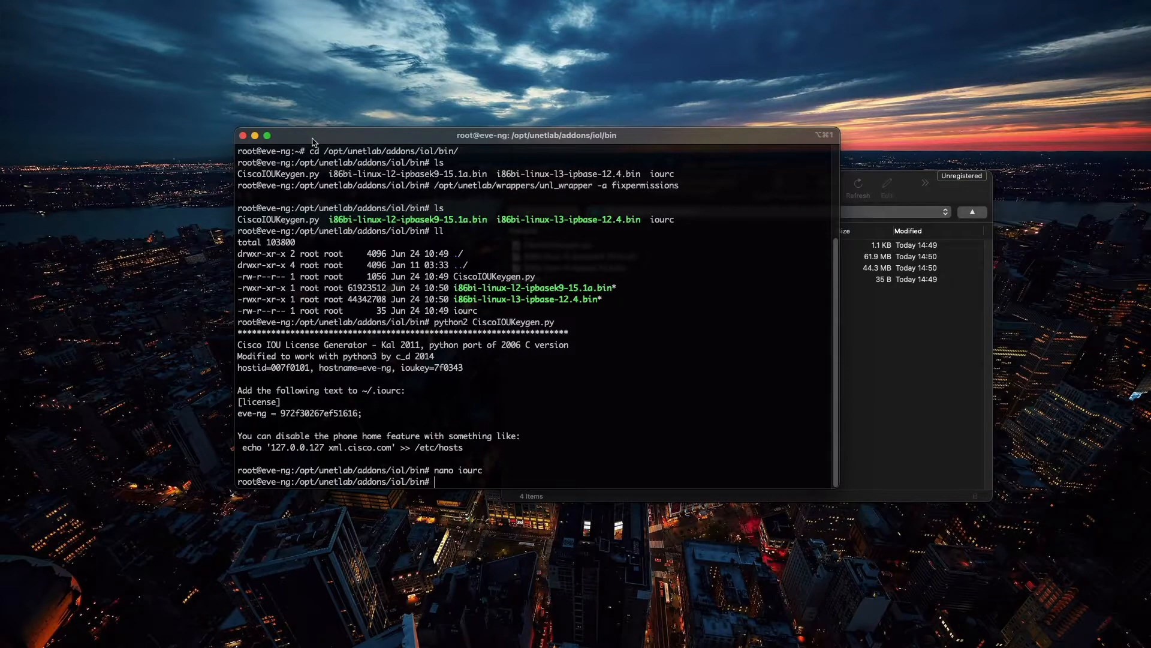
# Step: Quit the terminal session and close the SFTP file transfer window to return to the EVE-NG web interface
pyautogui.press('super+q')
pyautogui.click(611, 248)
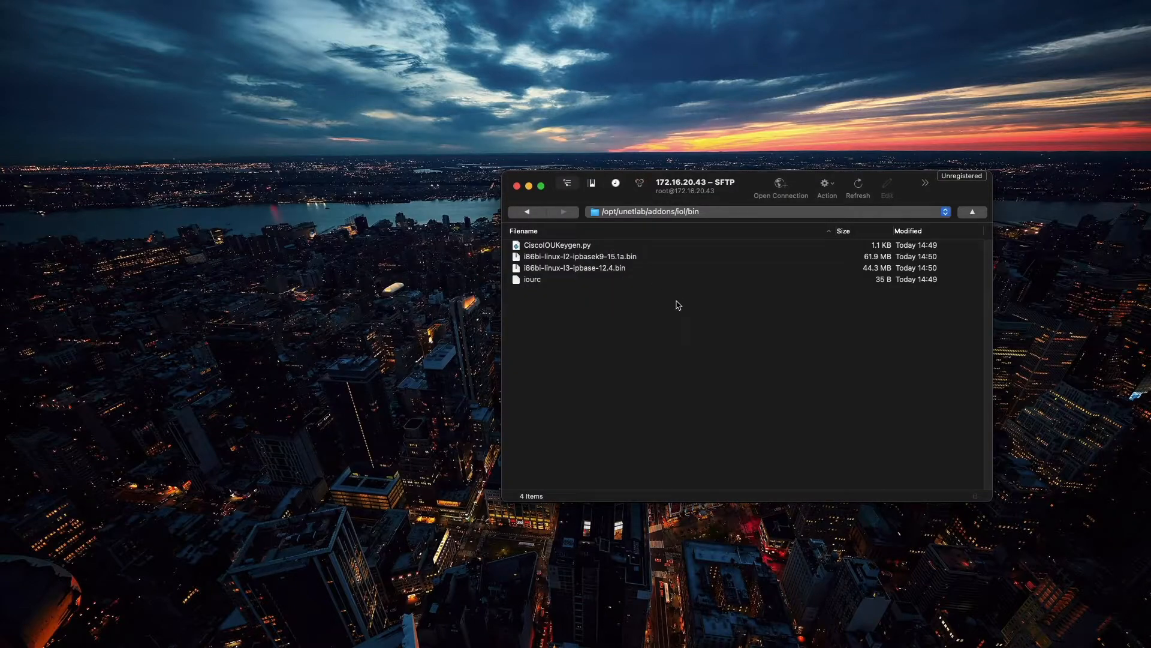
pyautogui.click(518, 188)
pyautogui.click(569, 291)
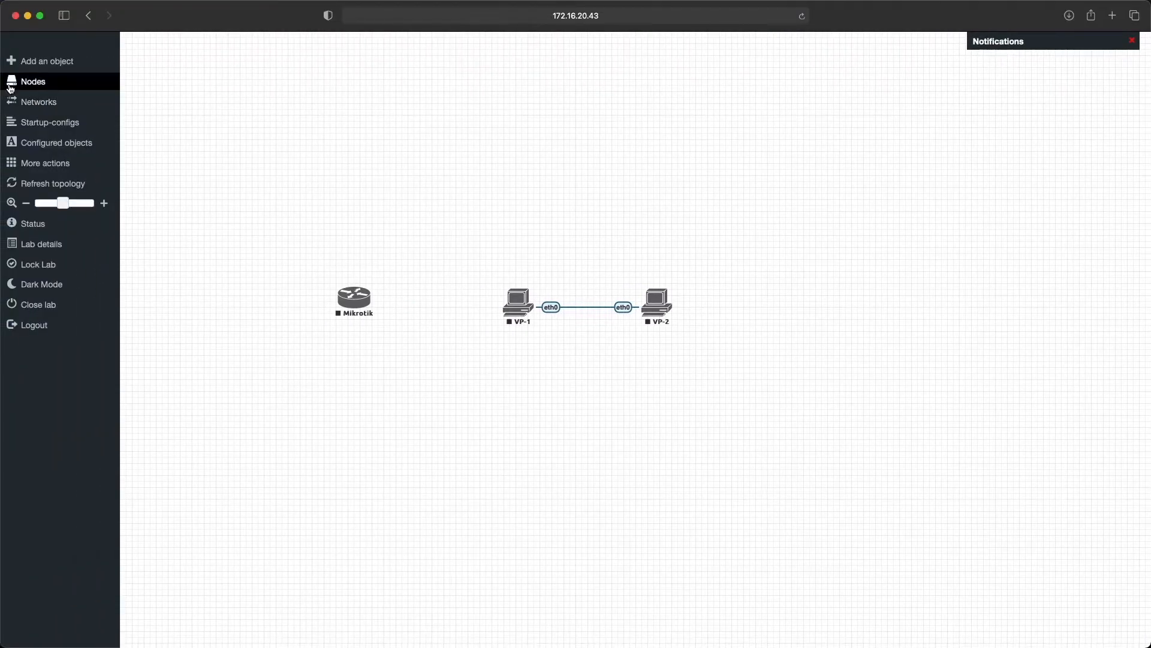
# Step: Close the open lab and create a new lab named Cisco
pyautogui.moveTo(301, 249); pyautogui.dragTo(711, 362)
pyautogui.moveTo(8, 303)
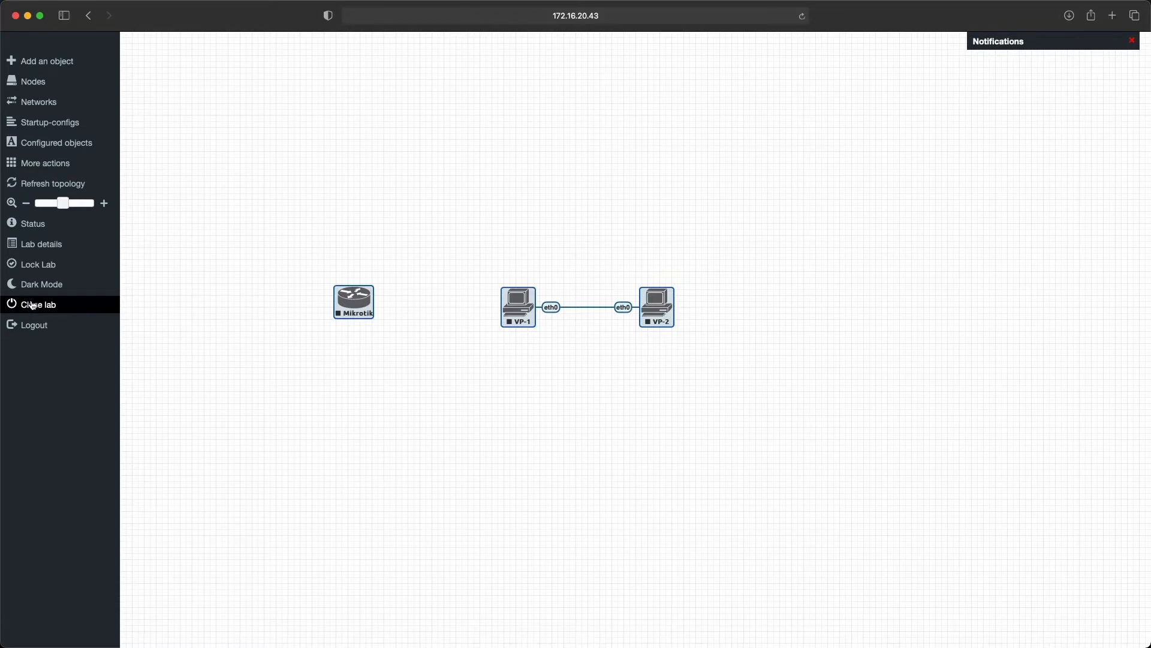
pyautogui.click(33, 306)
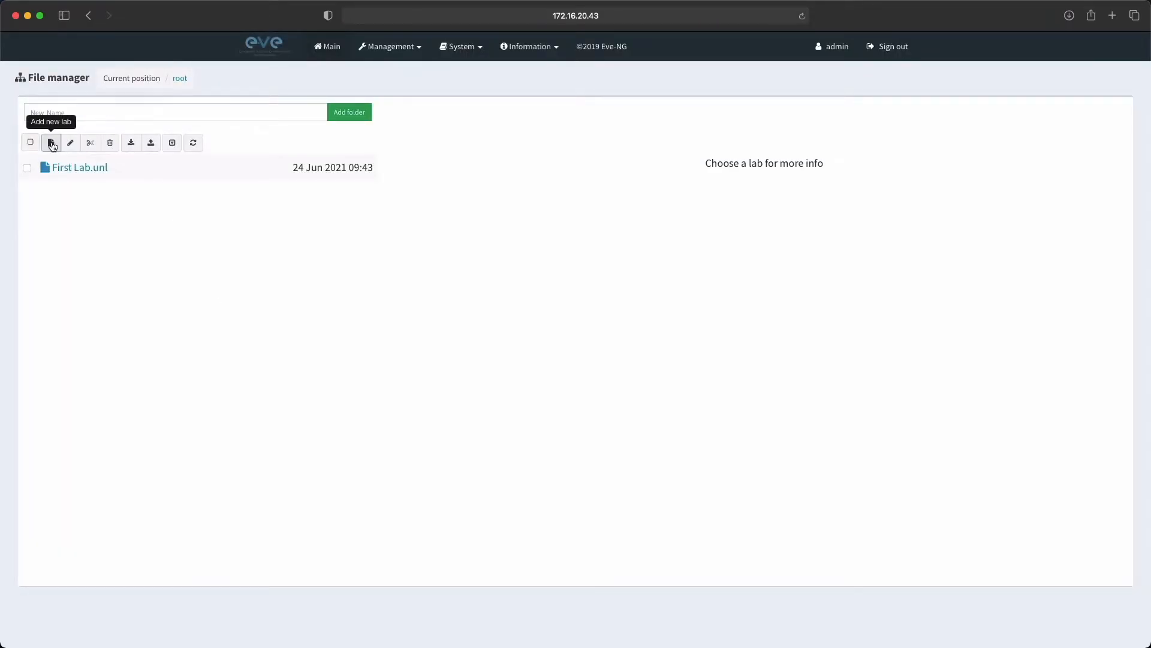
pyautogui.click(52, 144)
pyautogui.write('Cisco')
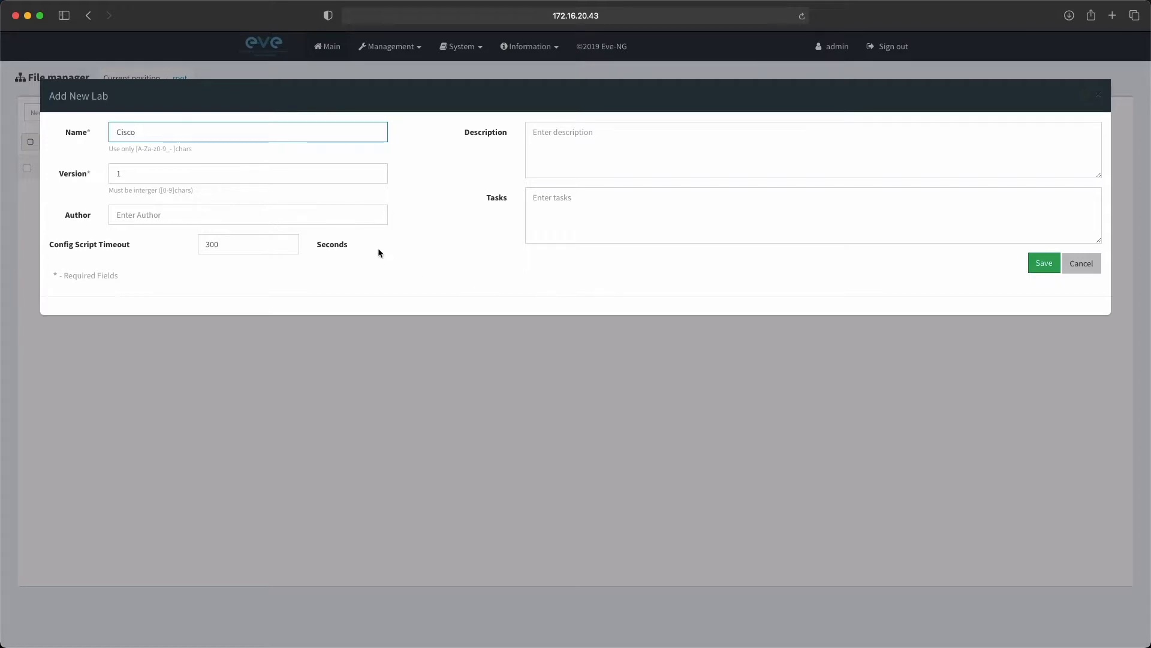
pyautogui.click(1041, 267)
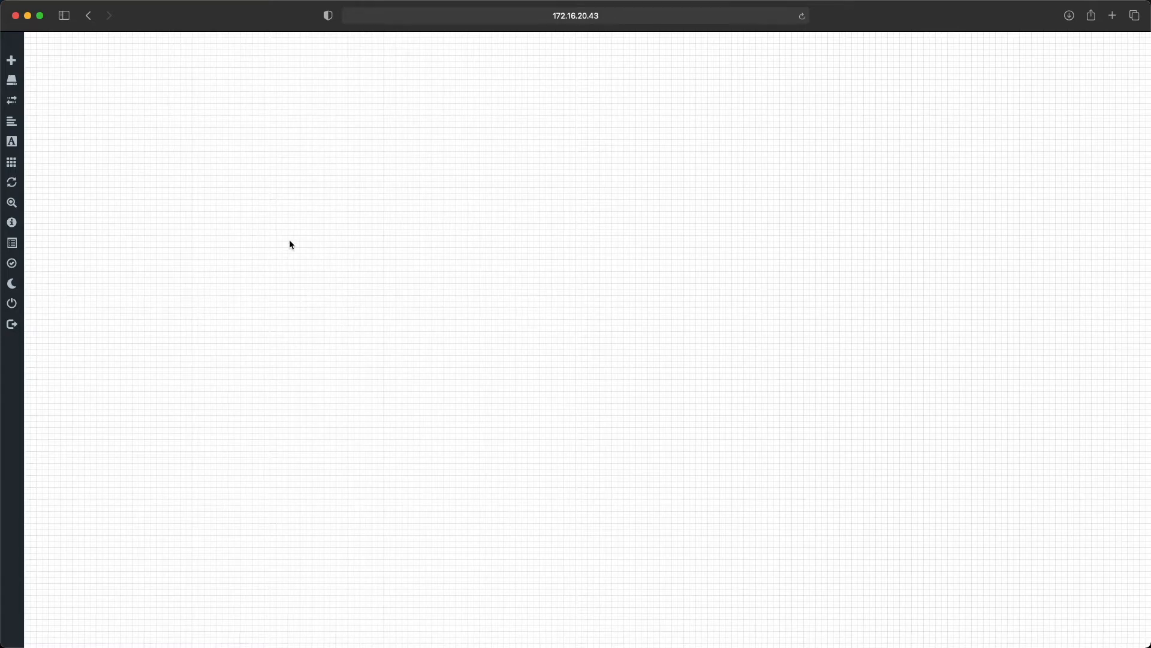
# Step: Start adding a new node in the upper middle of the empty lab canvas using the Cisco IOL template
pyautogui.rightClick(503, 221)
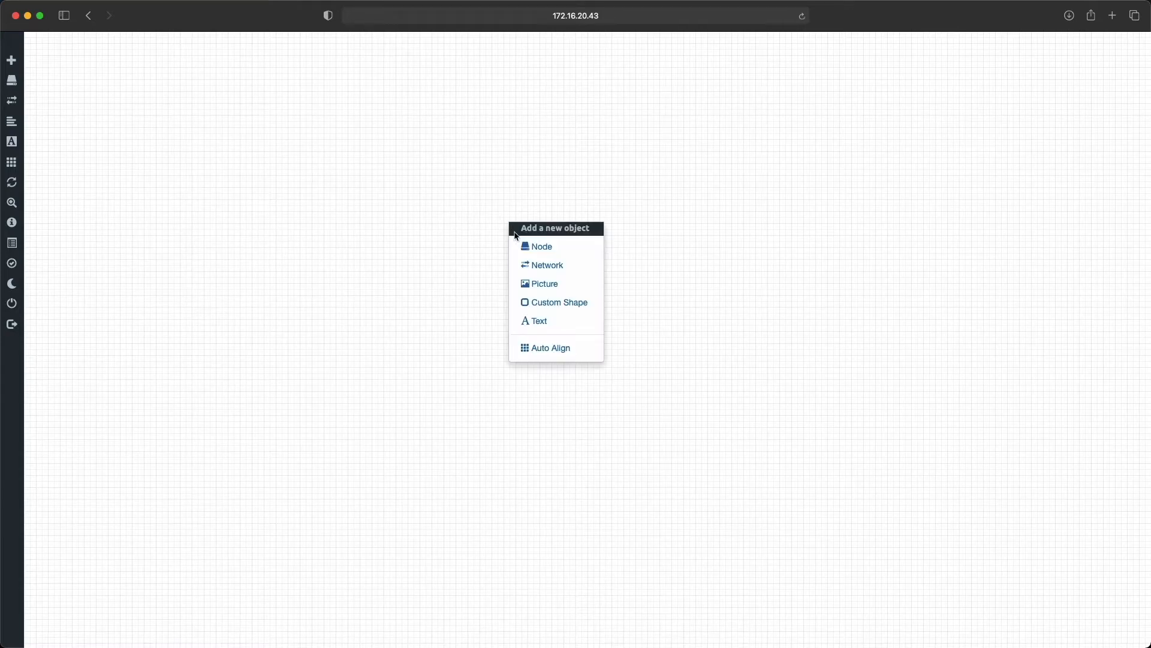
pyautogui.click(556, 249)
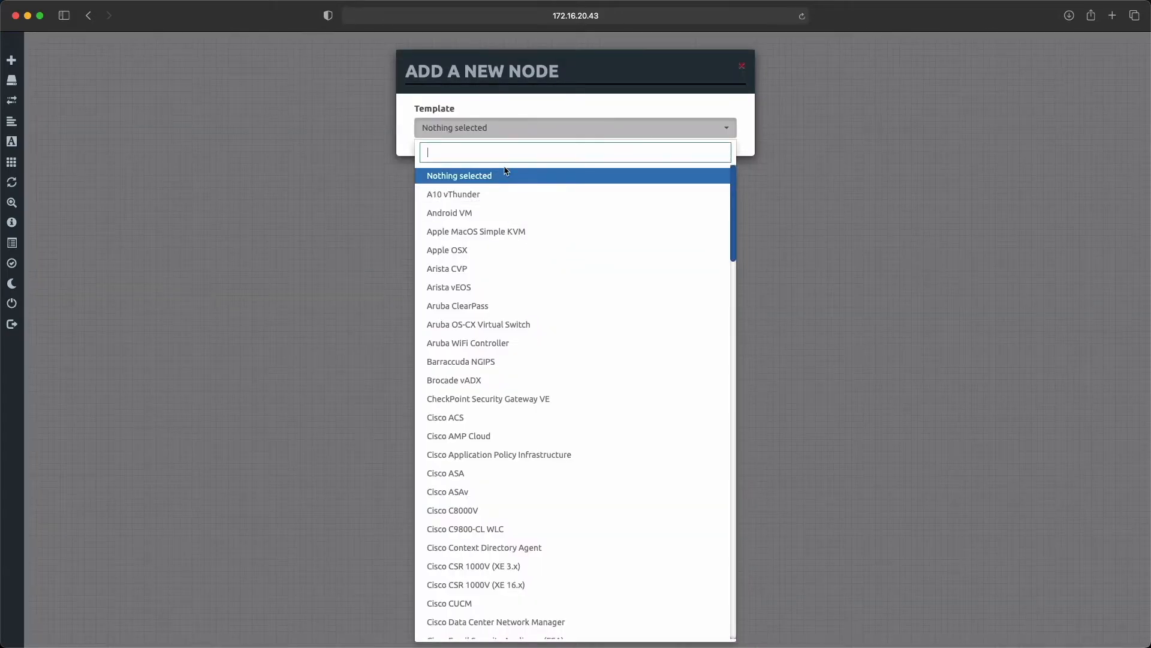
pyautogui.scroll(-5, 520, 244)
pyautogui.scroll(-1, 521, 243)
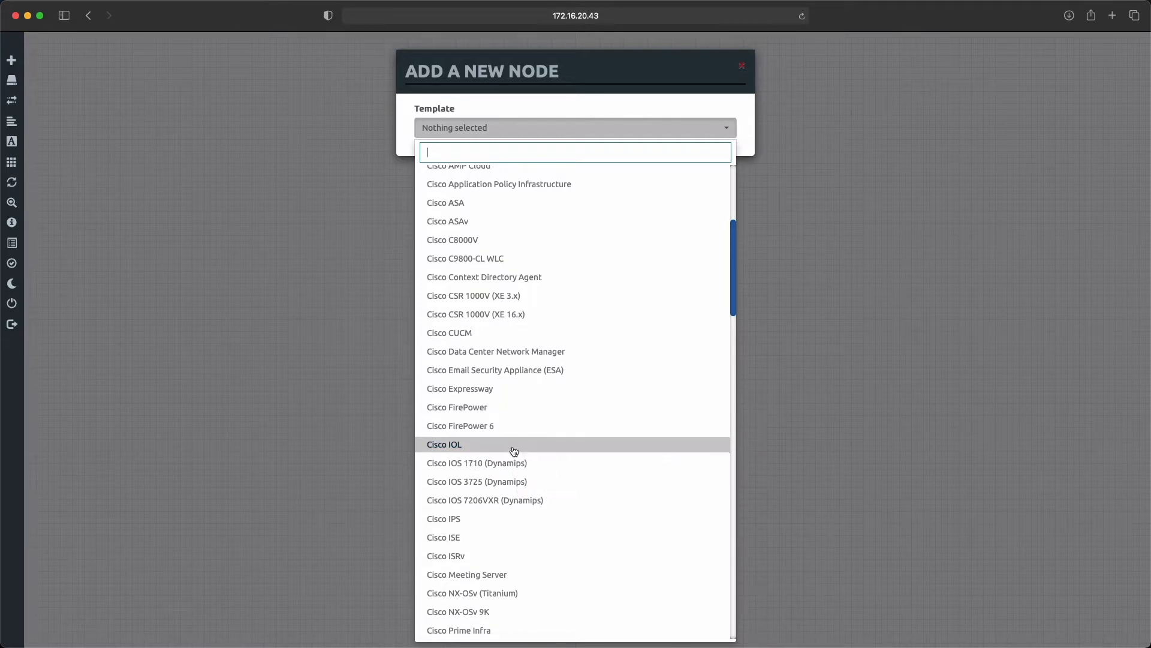
pyautogui.click(478, 449)
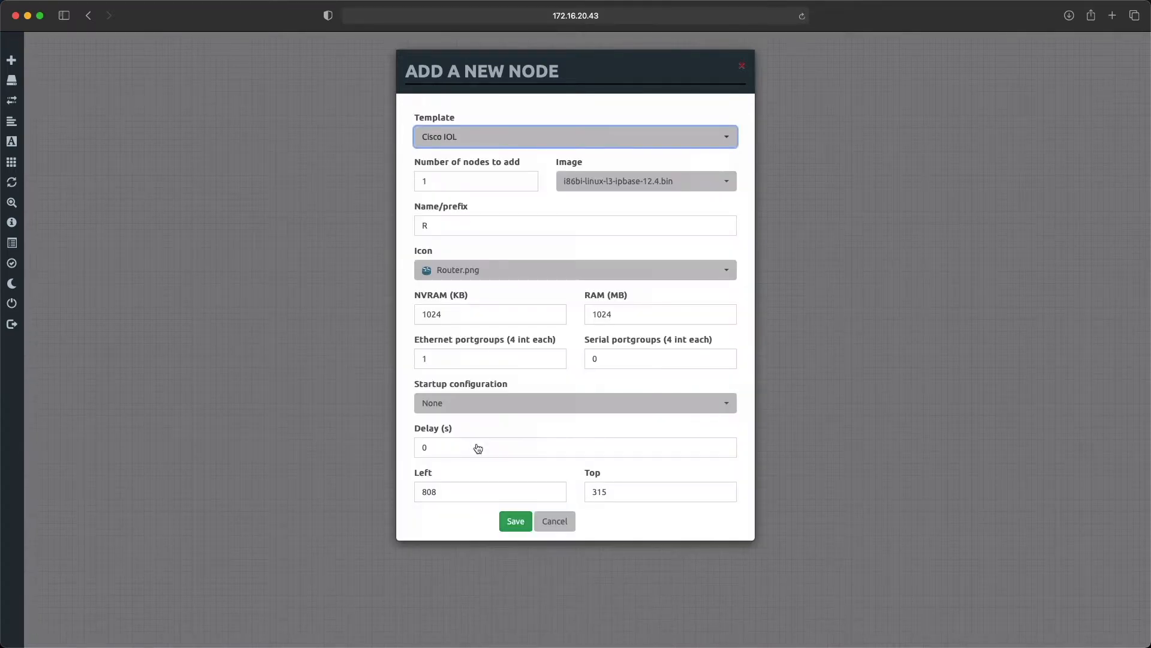
# Step: Select the i86bi-linux-l2-ipbasek9-15.1a.bin image for the new Cisco IOL node
pyautogui.doubleClick(451, 226)
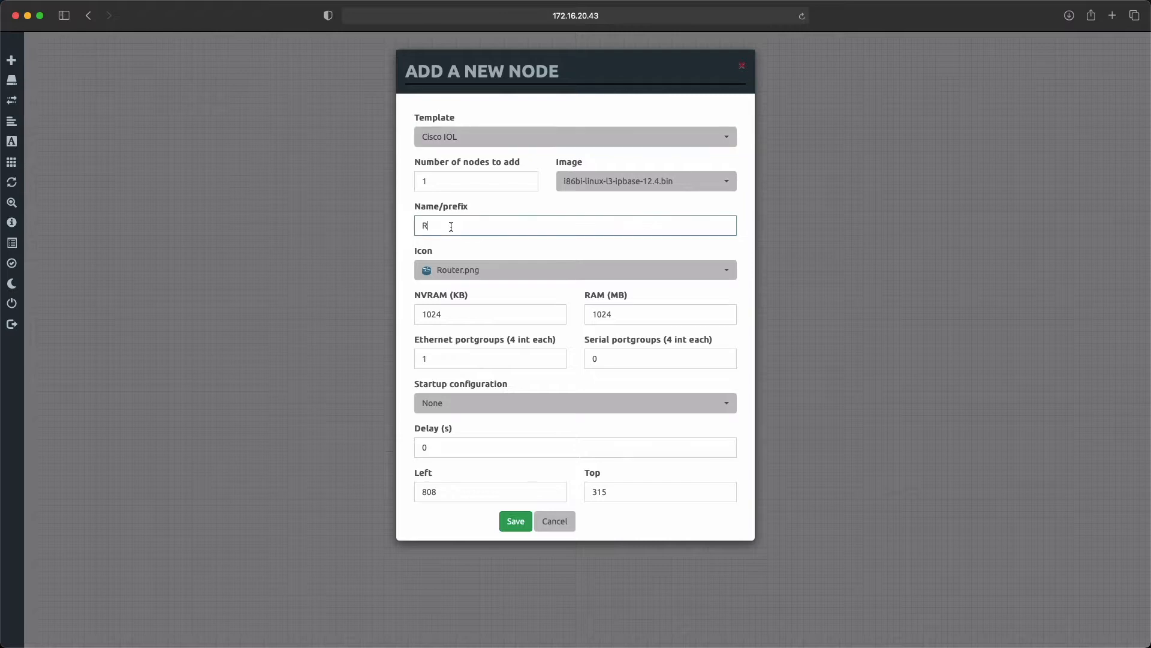
pyautogui.click(612, 183)
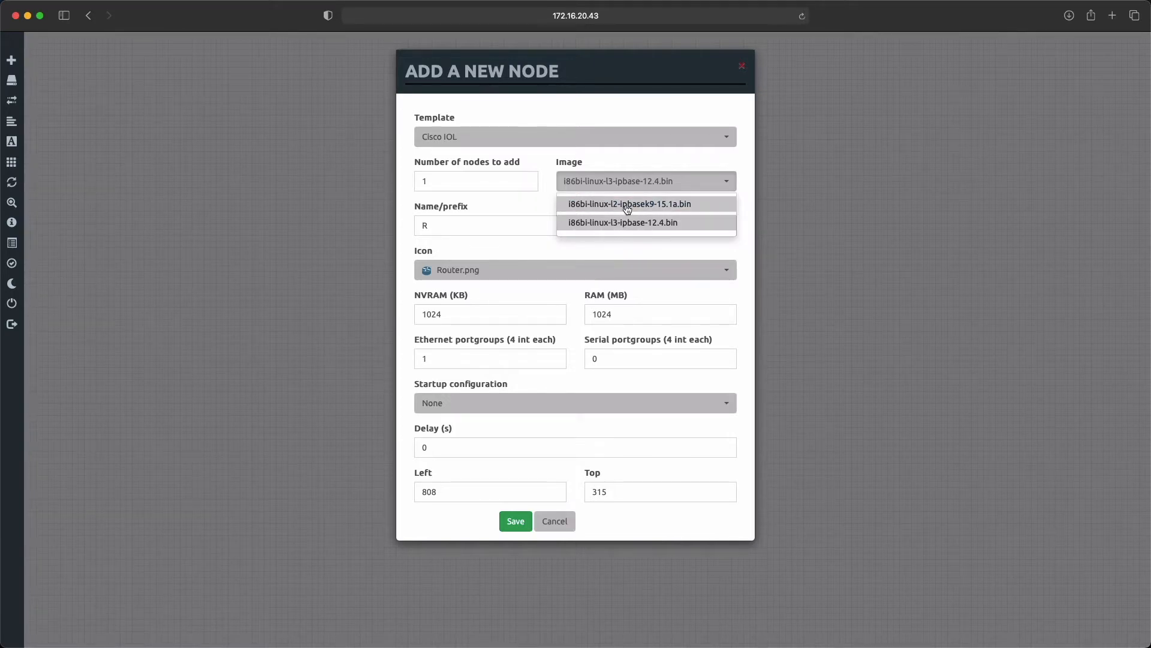
pyautogui.click(627, 209)
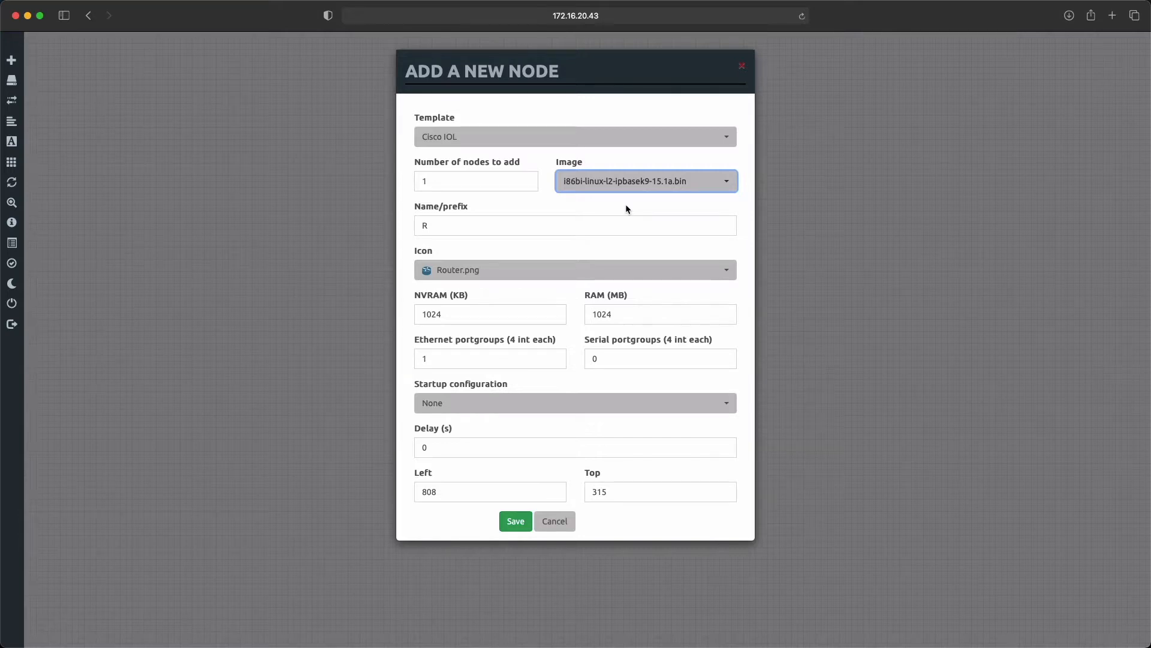
pyautogui.click(641, 191)
pyautogui.click(642, 220)
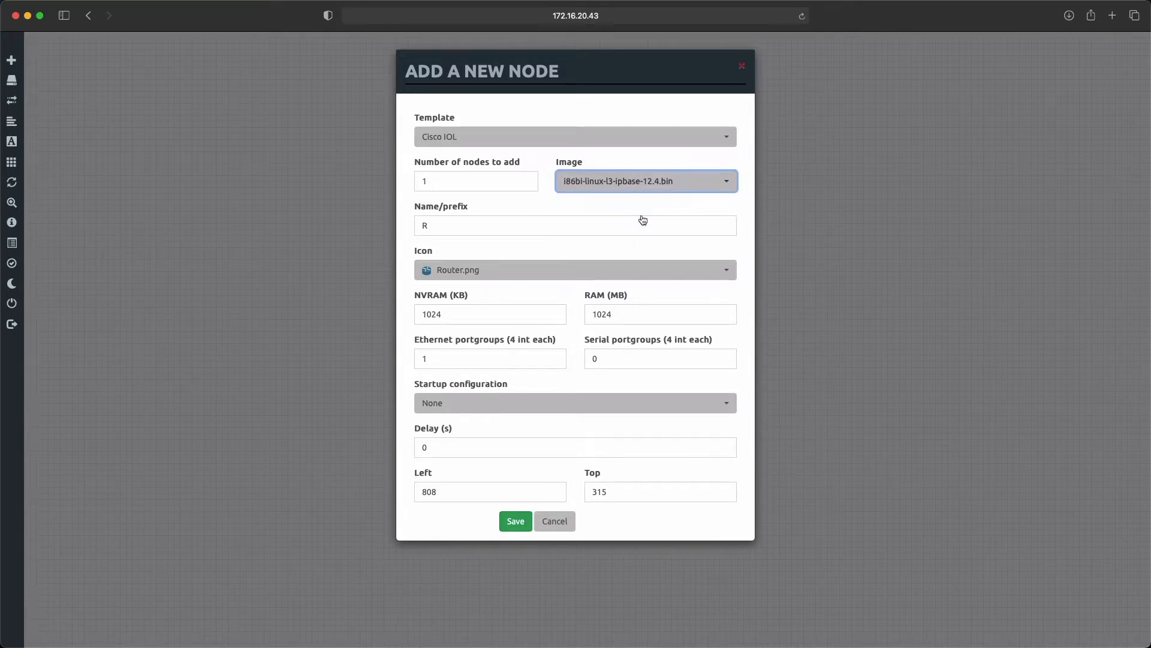
pyautogui.click(640, 186)
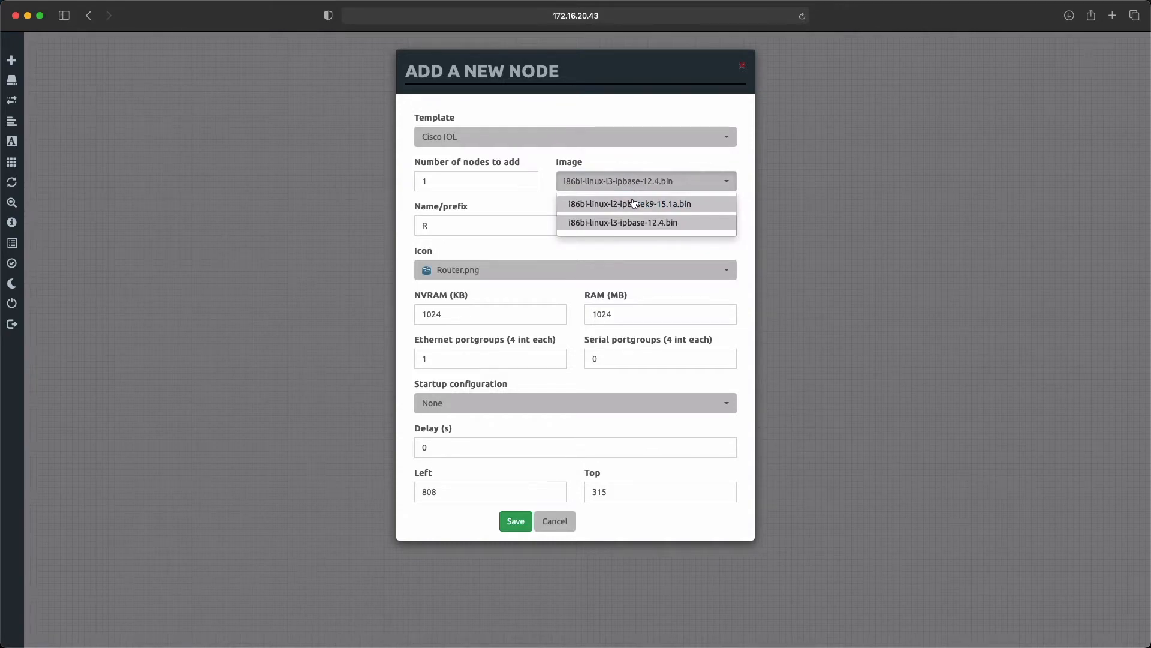
pyautogui.click(633, 203)
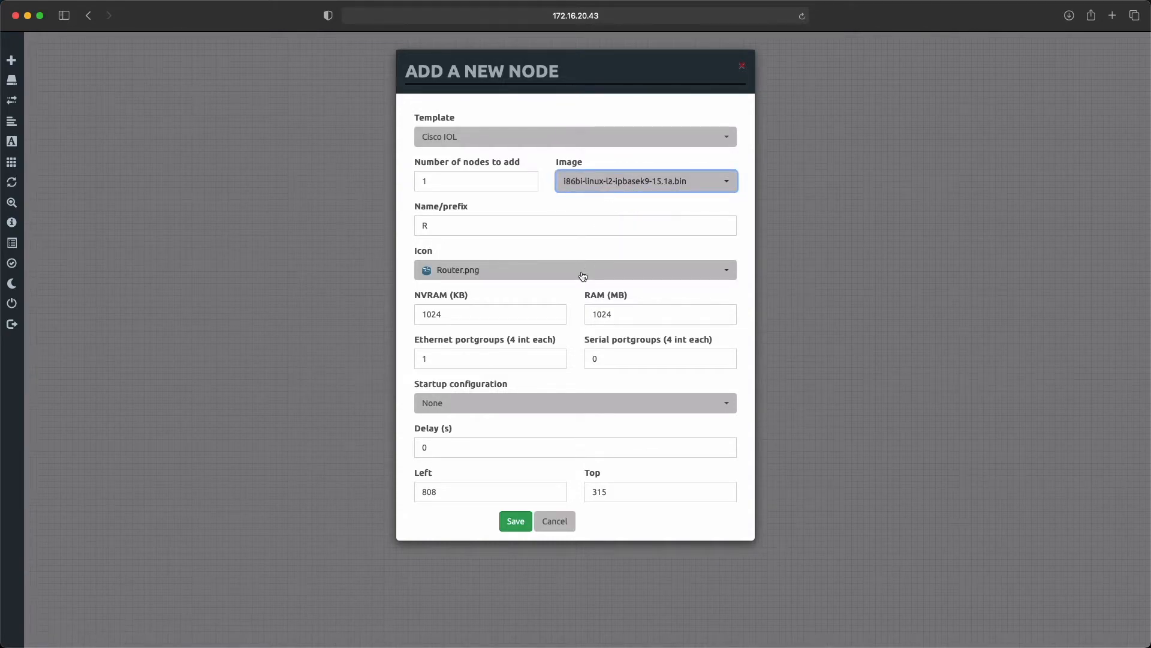
# Step: Set the node's icon to Switch.png and name the node Switch-01
pyautogui.click(519, 275)
pyautogui.scroll(-10, 528, 345)
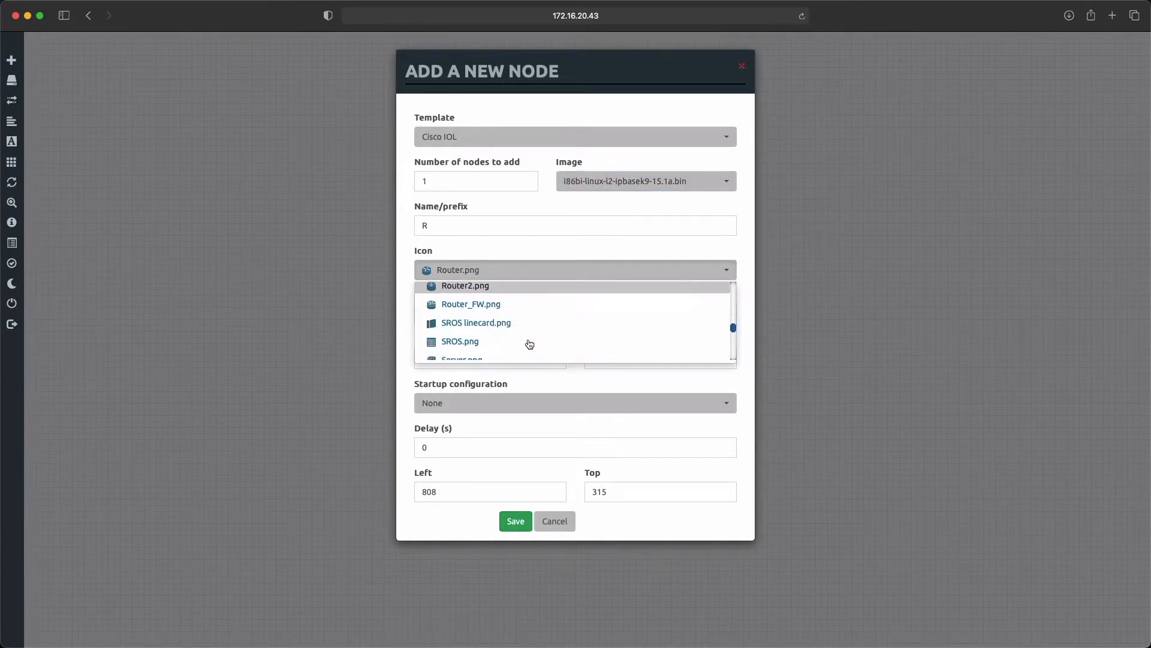
pyautogui.scroll(-5, 529, 344)
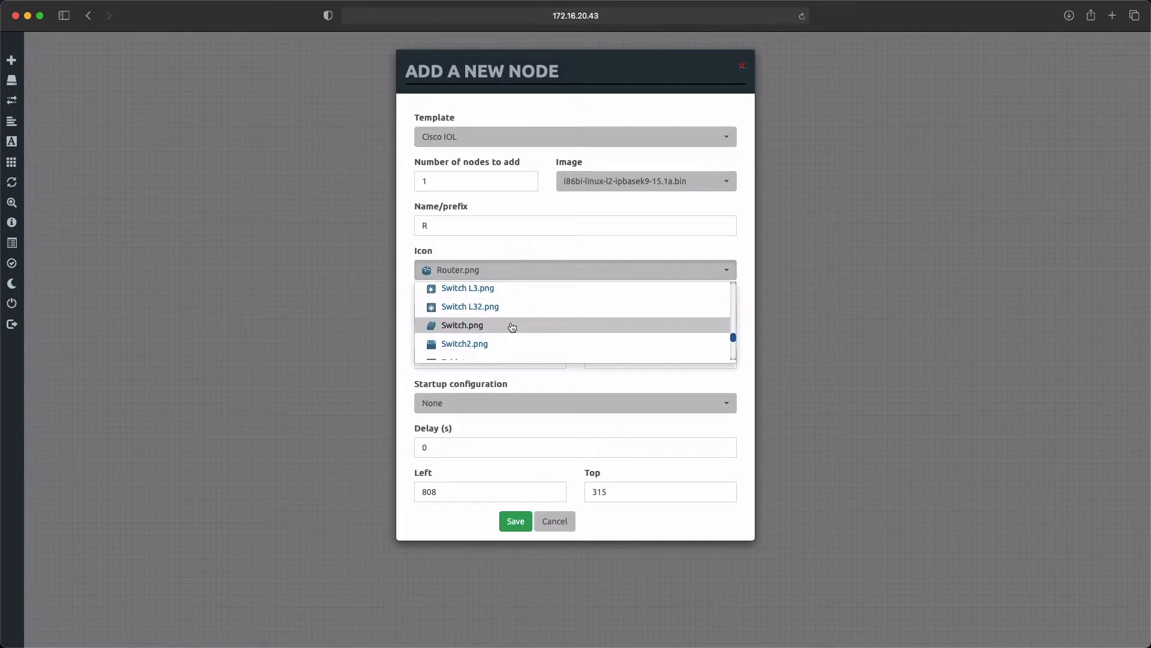
pyautogui.click(511, 325)
pyautogui.doubleClick(445, 225)
pyautogui.write('Switch-01')
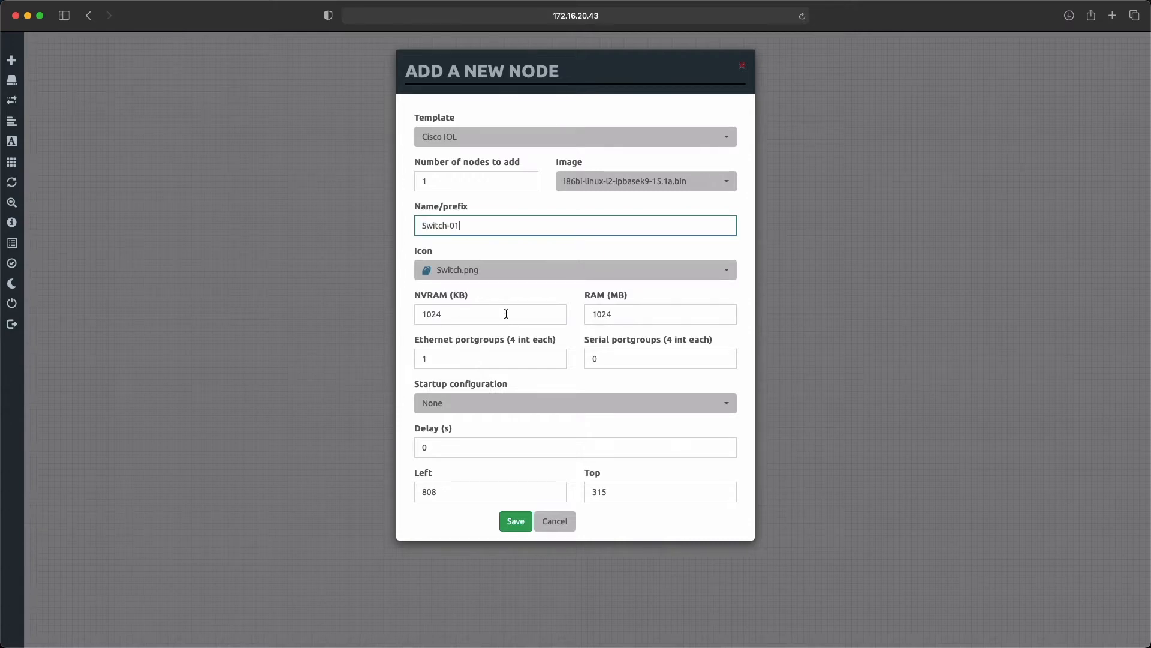
# Step: Save the Switch-01 node with its default resource settings and move it slightly lower on the canvas
pyautogui.doubleClick(480, 317)
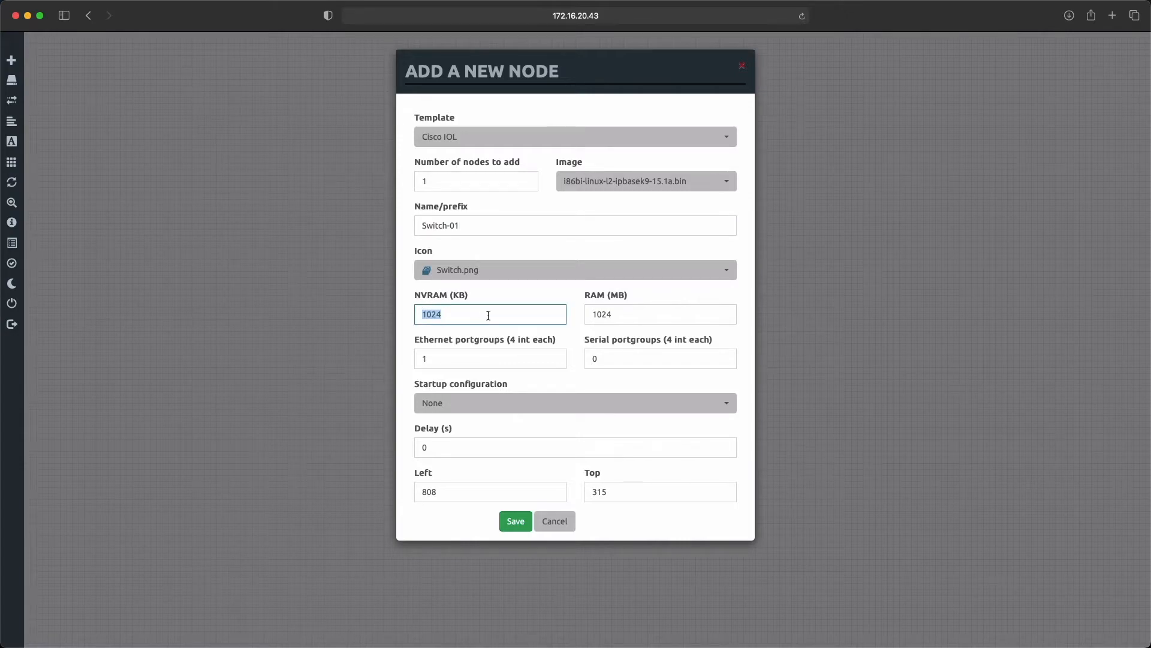
pyautogui.click(576, 365)
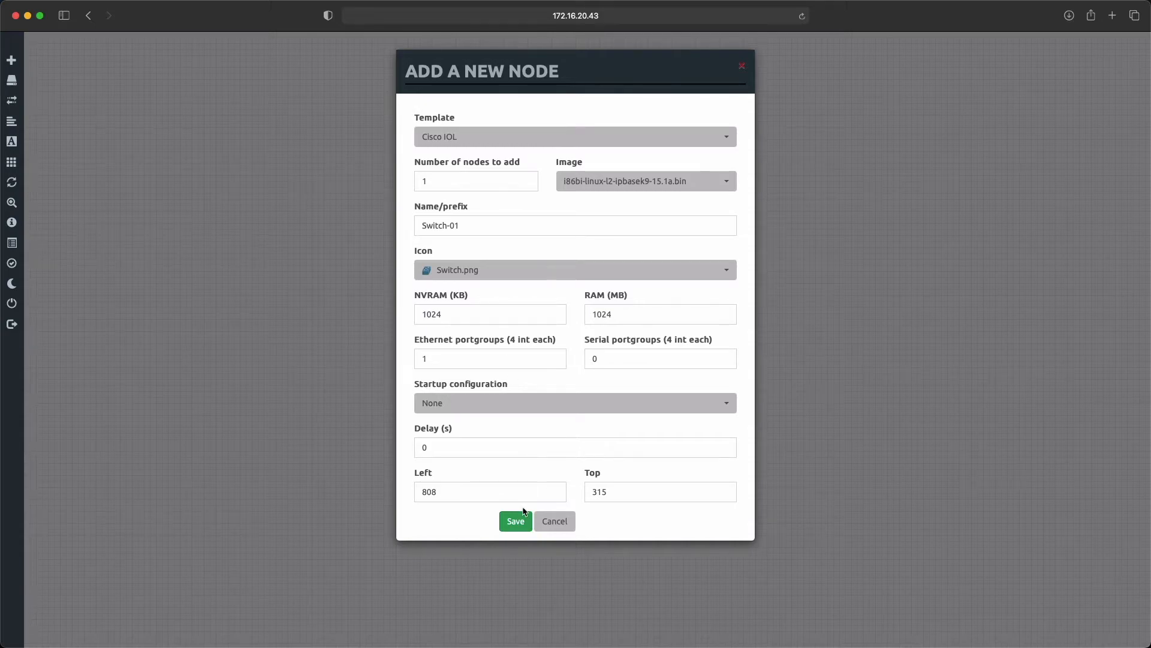
pyautogui.click(515, 521)
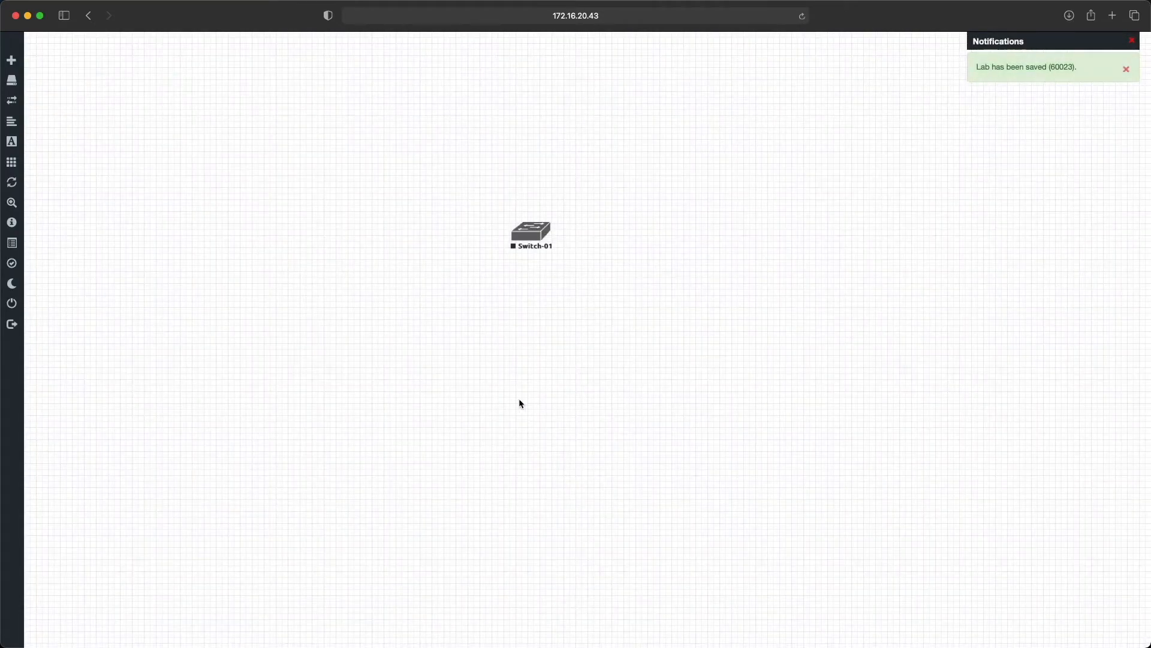
pyautogui.moveTo(529, 235); pyautogui.dragTo(522, 264)
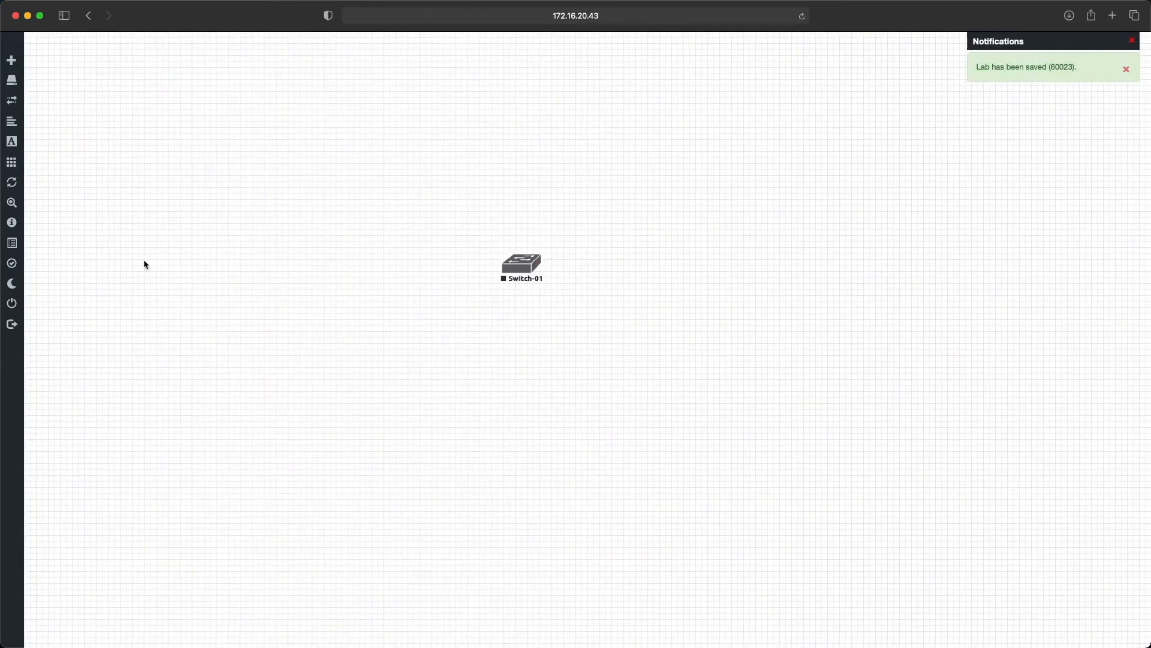
# Step: Add 2 Virtual PC (VPCS) nodes above the switch and move VPC3 to the switch's opposite side from VPC2
pyautogui.rightClick(256, 161)
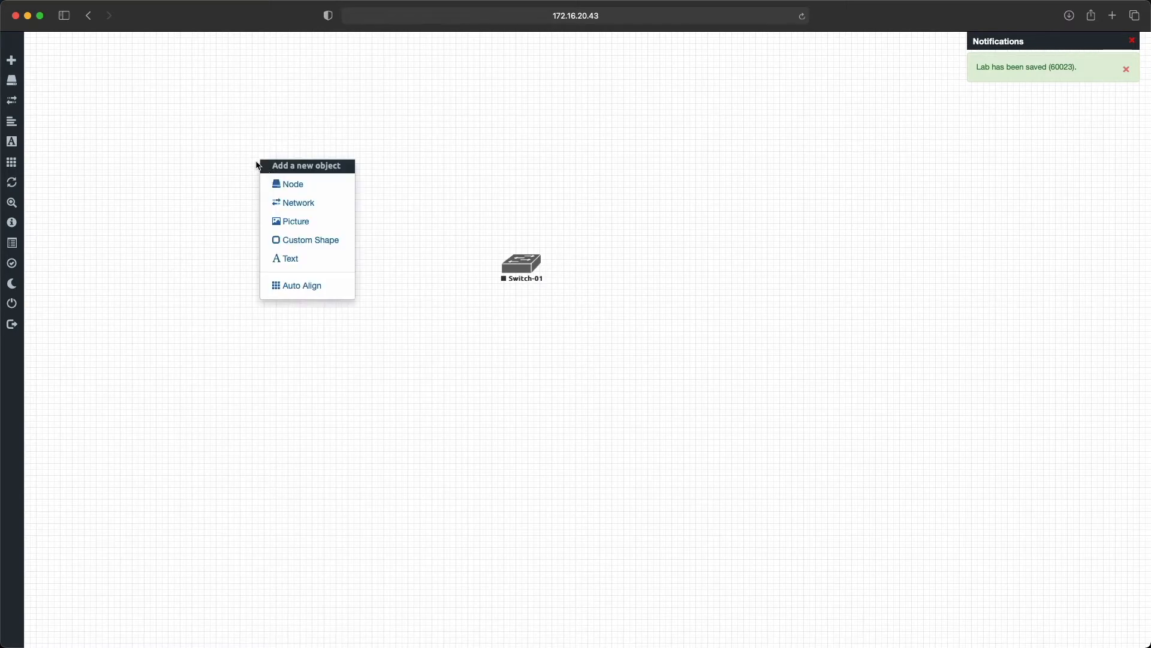
pyautogui.click(310, 185)
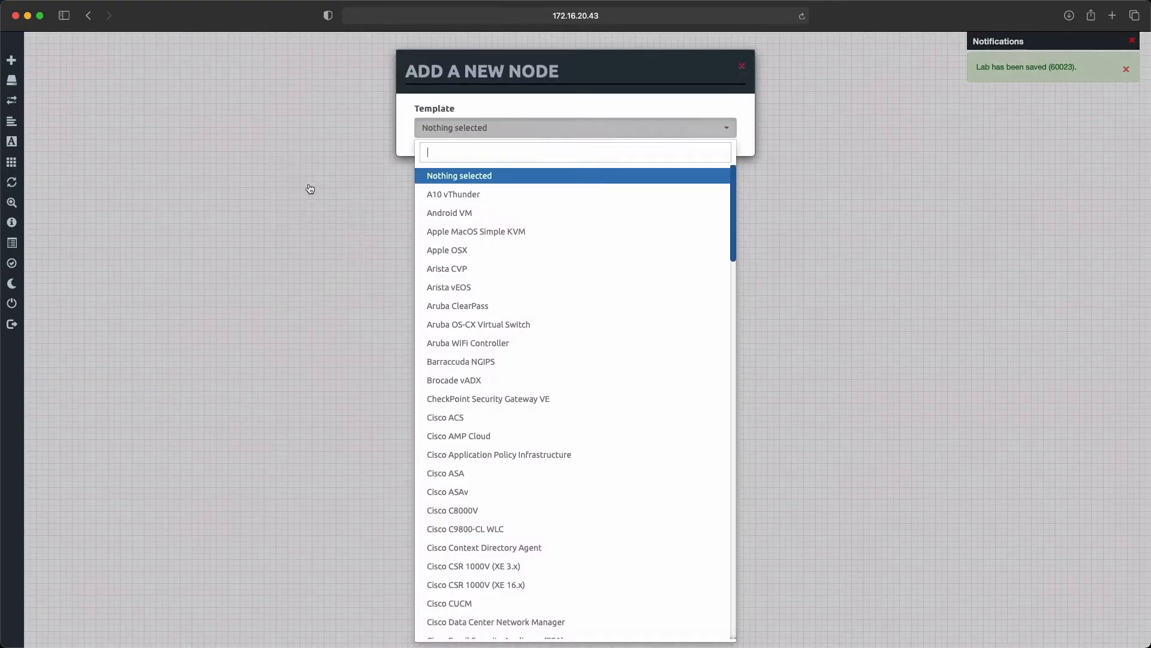
pyautogui.scroll(-15, 552, 404)
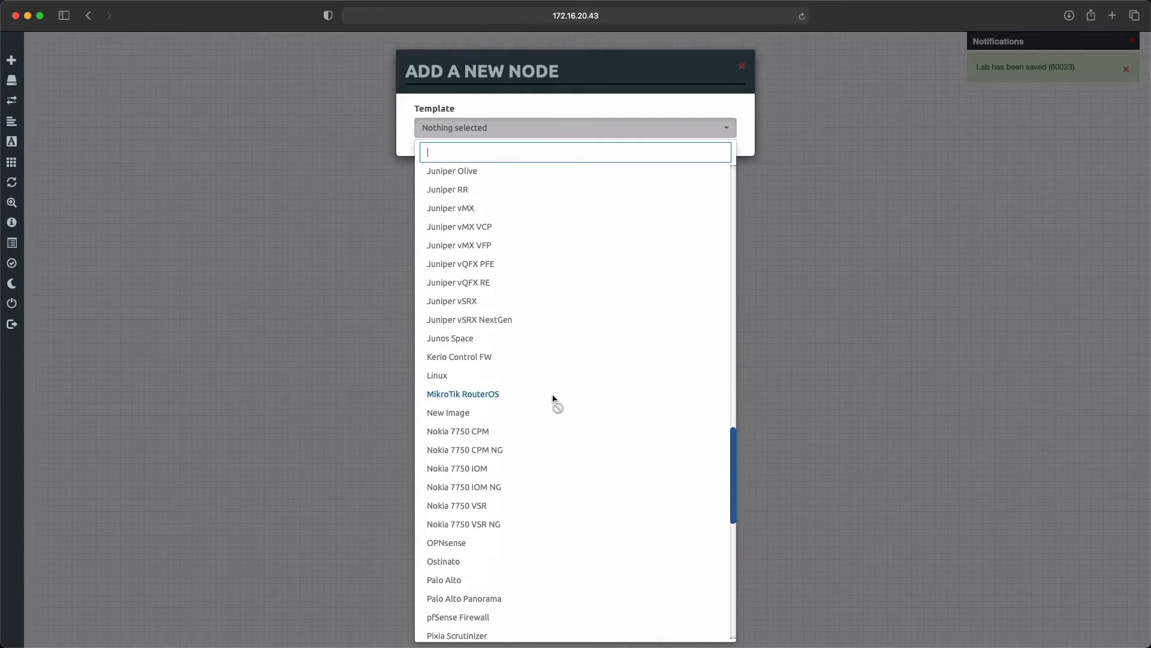
pyautogui.scroll(-8, 550, 440)
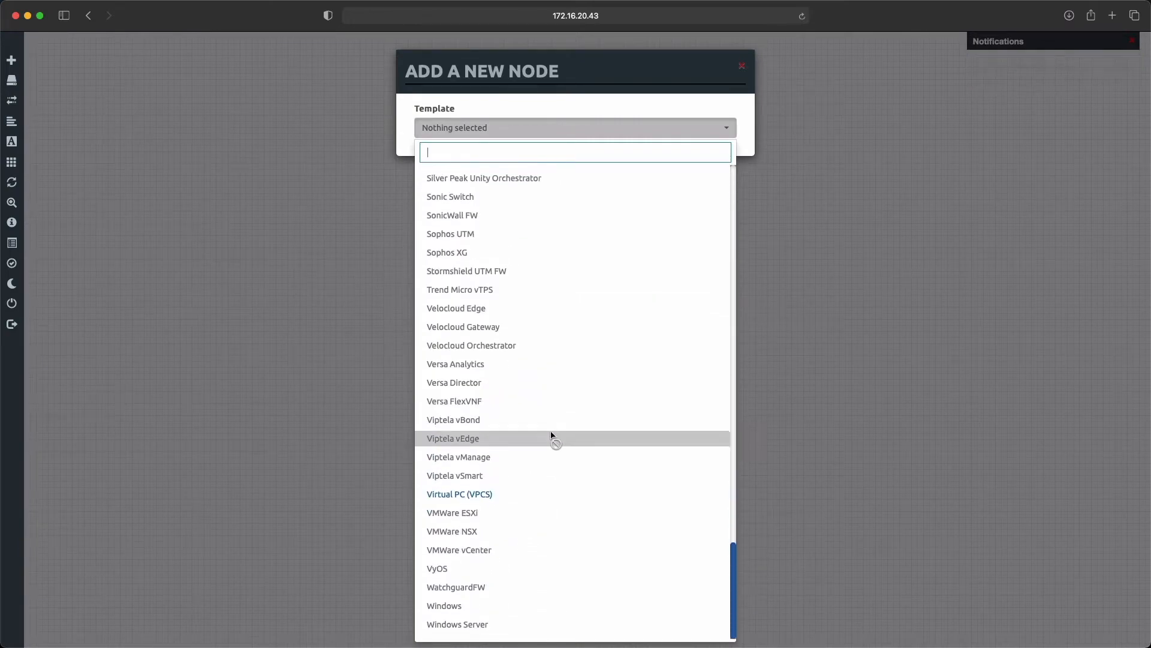
pyautogui.click(516, 503)
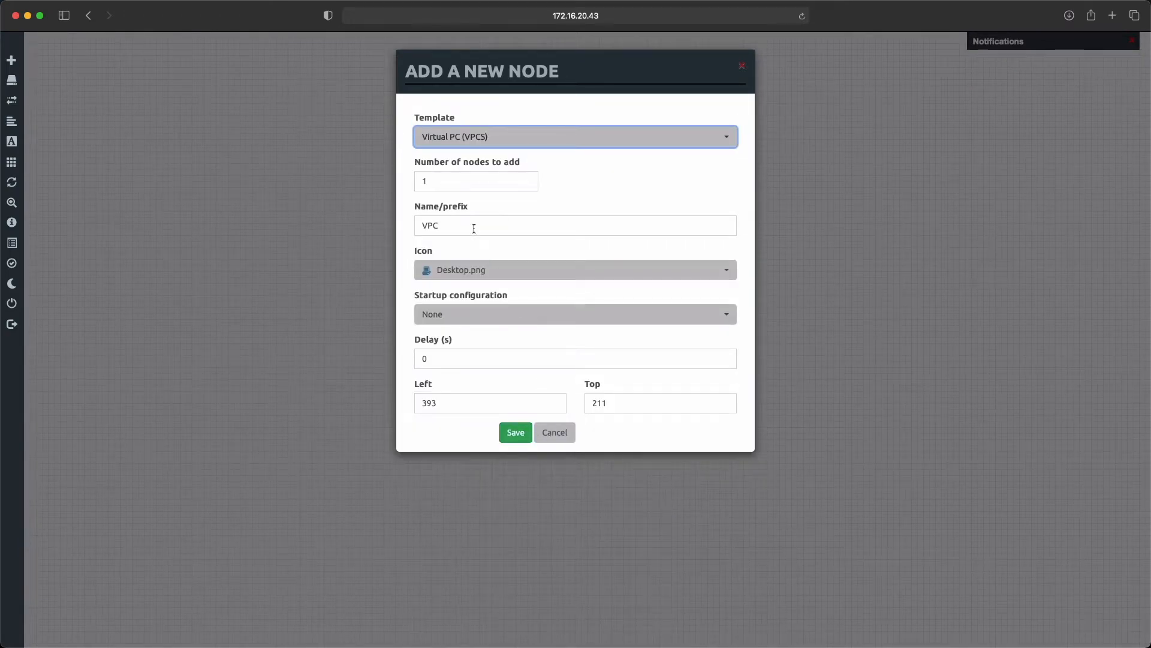
pyautogui.click(450, 180)
pyautogui.press('BackSpace')
pyautogui.write('2')
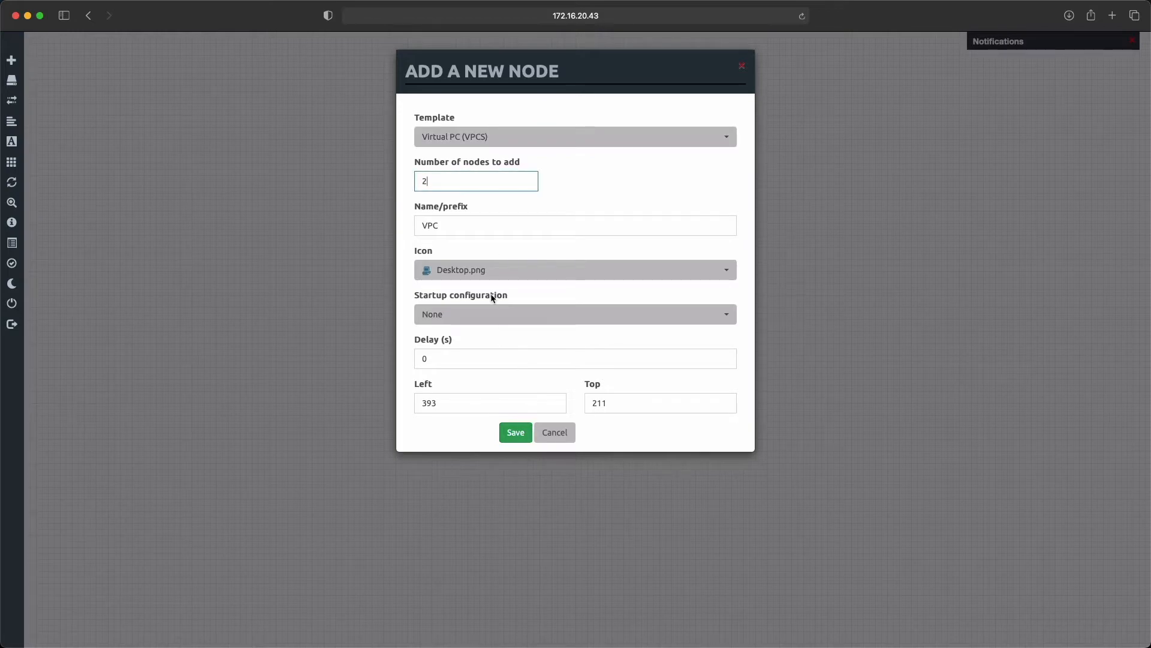
pyautogui.click(513, 443)
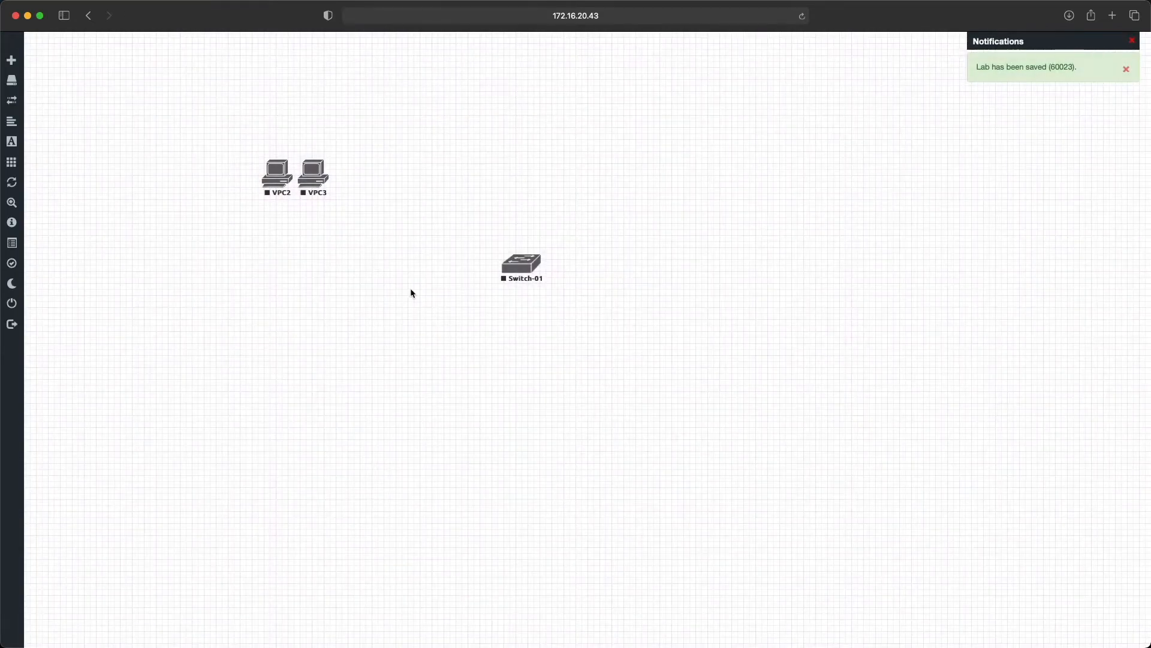
pyautogui.moveTo(307, 178); pyautogui.dragTo(668, 175)
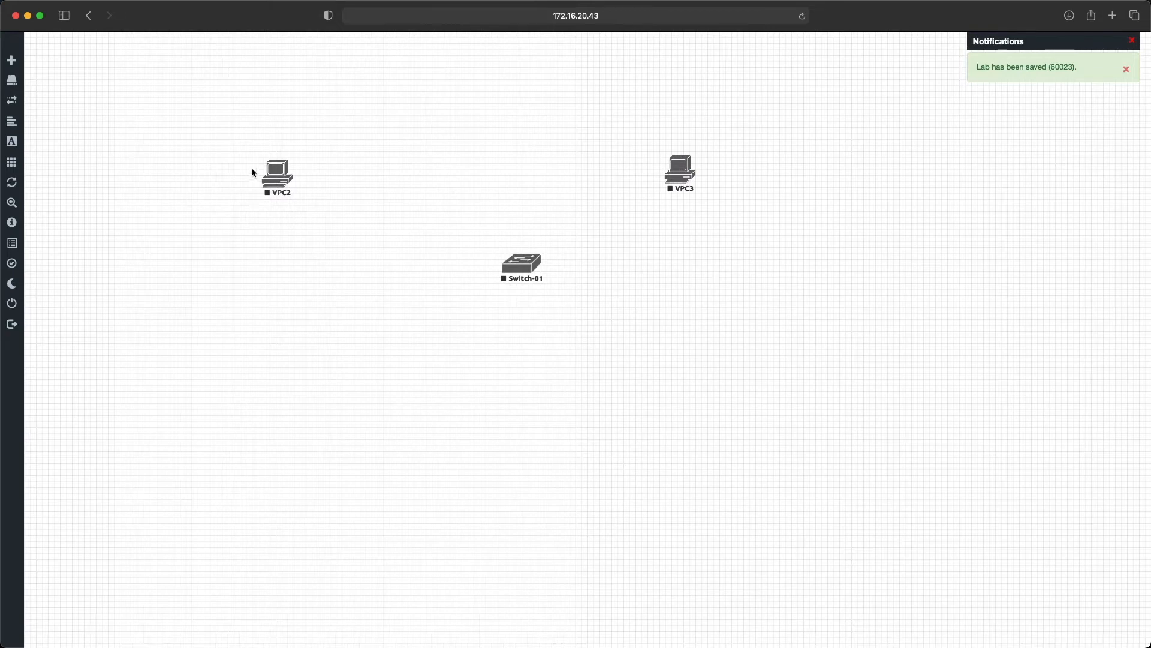
# Step: Connect VPC2's eth0 to Switch-01's e0/0 and VPC3's eth0 to its e0/1, aligning VPC2 directly below VPC3
pyautogui.moveTo(277, 175); pyautogui.dragTo(532, 270)
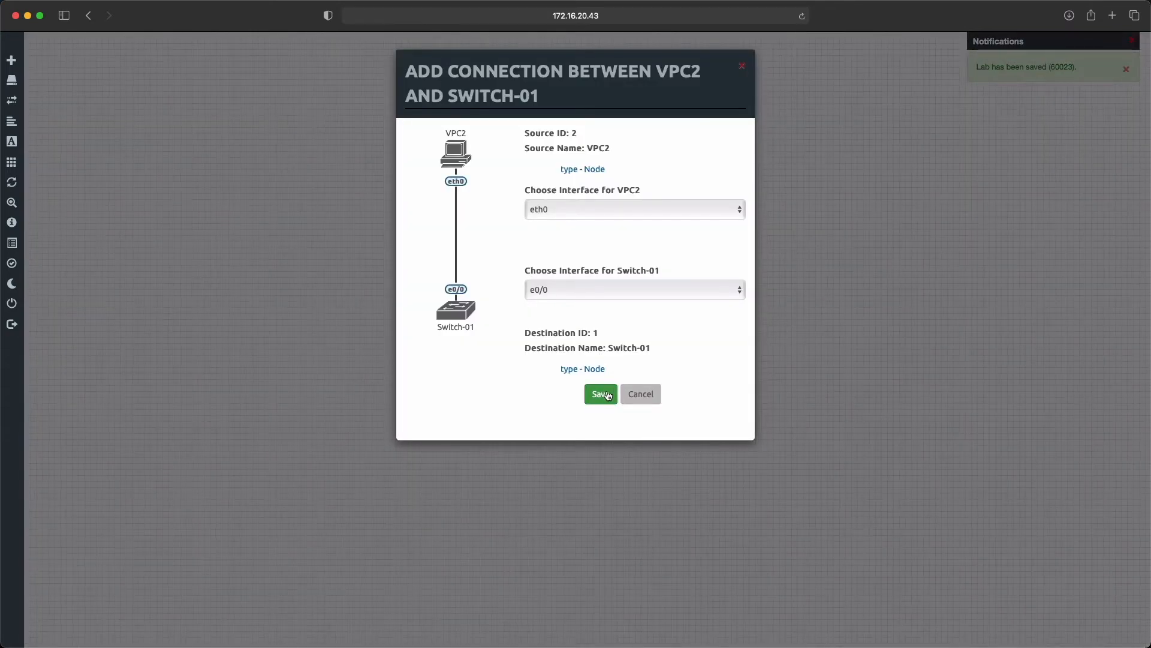
pyautogui.click(608, 396)
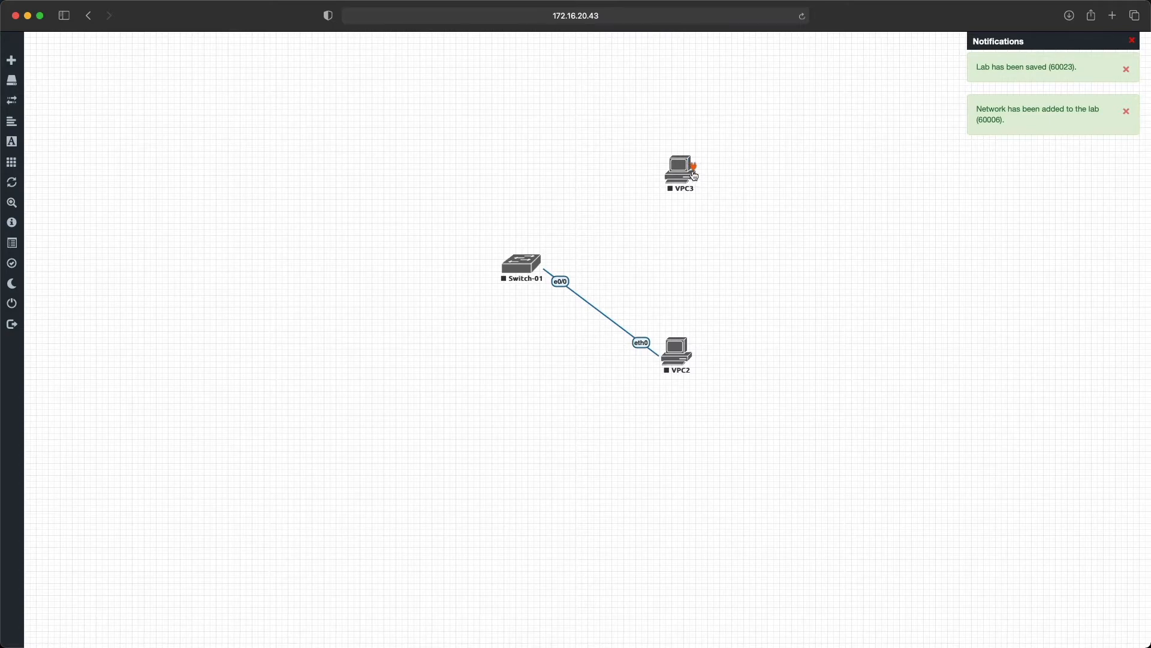
pyautogui.moveTo(695, 171); pyautogui.dragTo(531, 267)
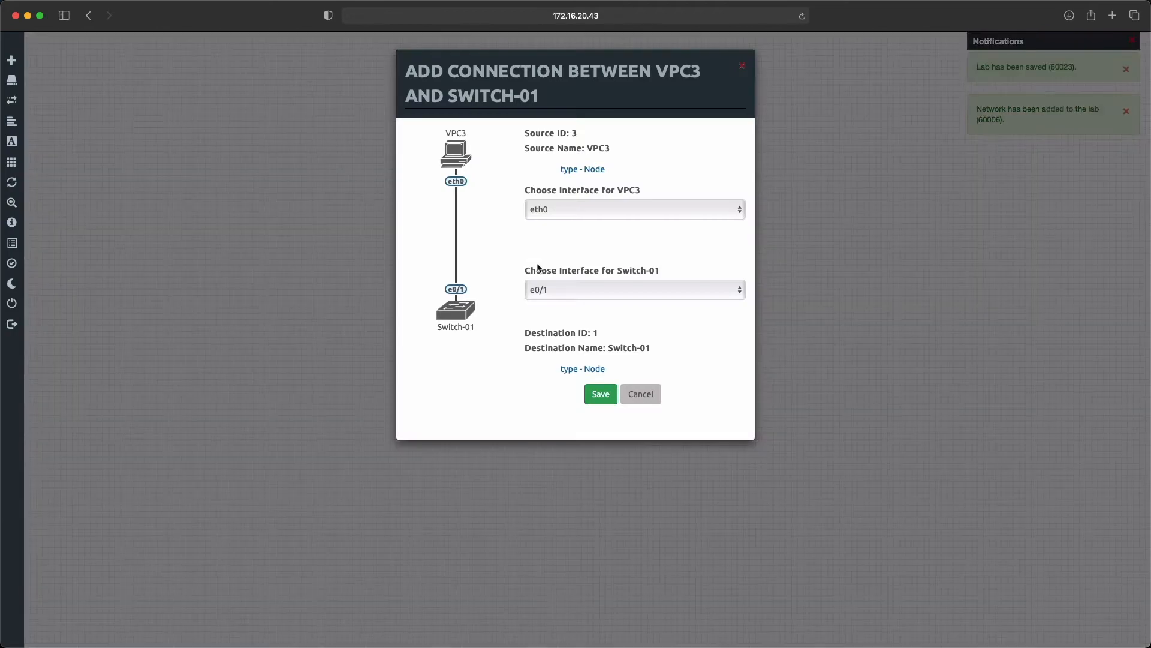
pyautogui.click(597, 396)
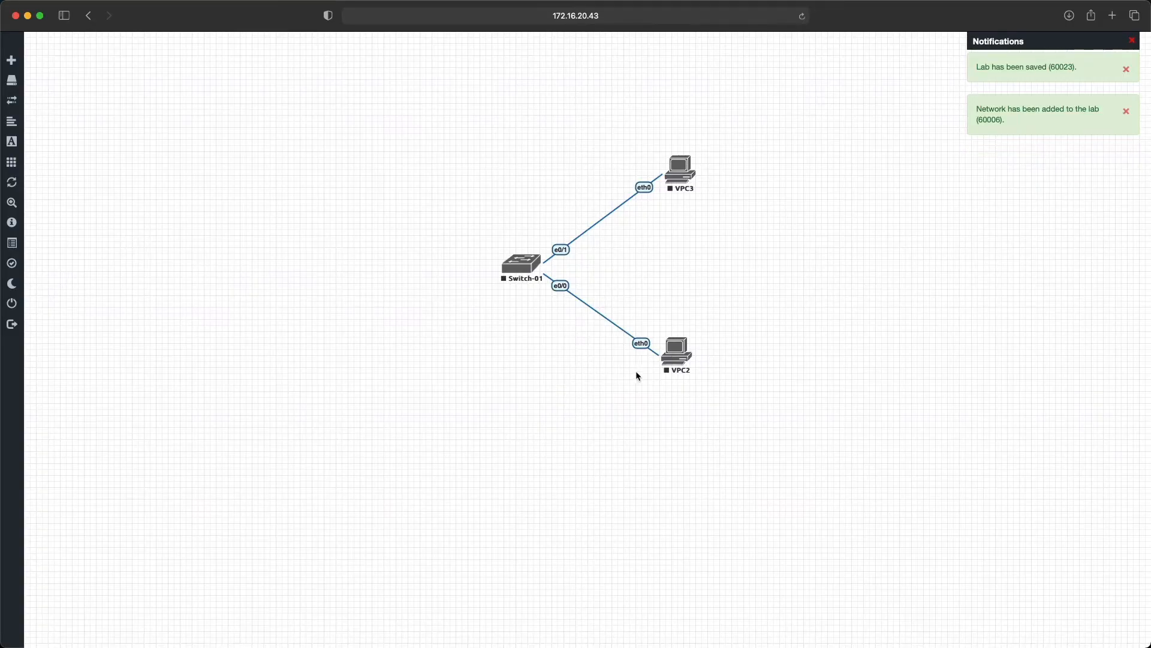
pyautogui.moveTo(678, 359); pyautogui.dragTo(687, 385)
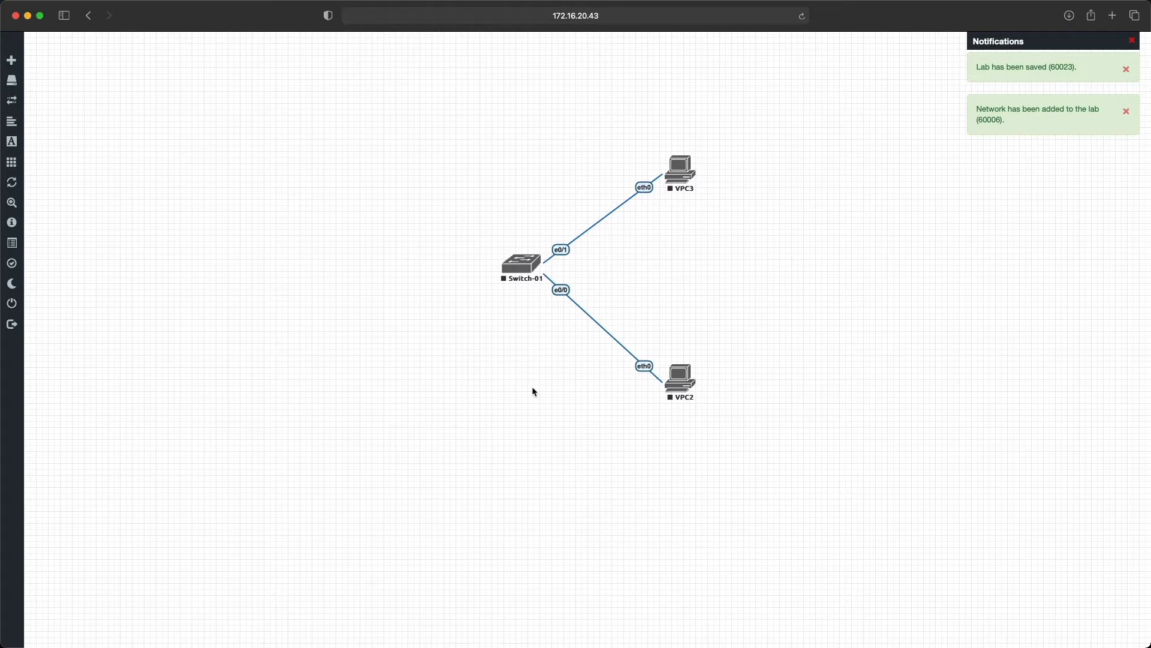
# Step: Start the Switch-01 node and move it slightly farther away from the two virtual PCs
pyautogui.click(520, 272)
pyautogui.click(552, 298)
pyautogui.moveTo(522, 277); pyautogui.dragTo(484, 279)
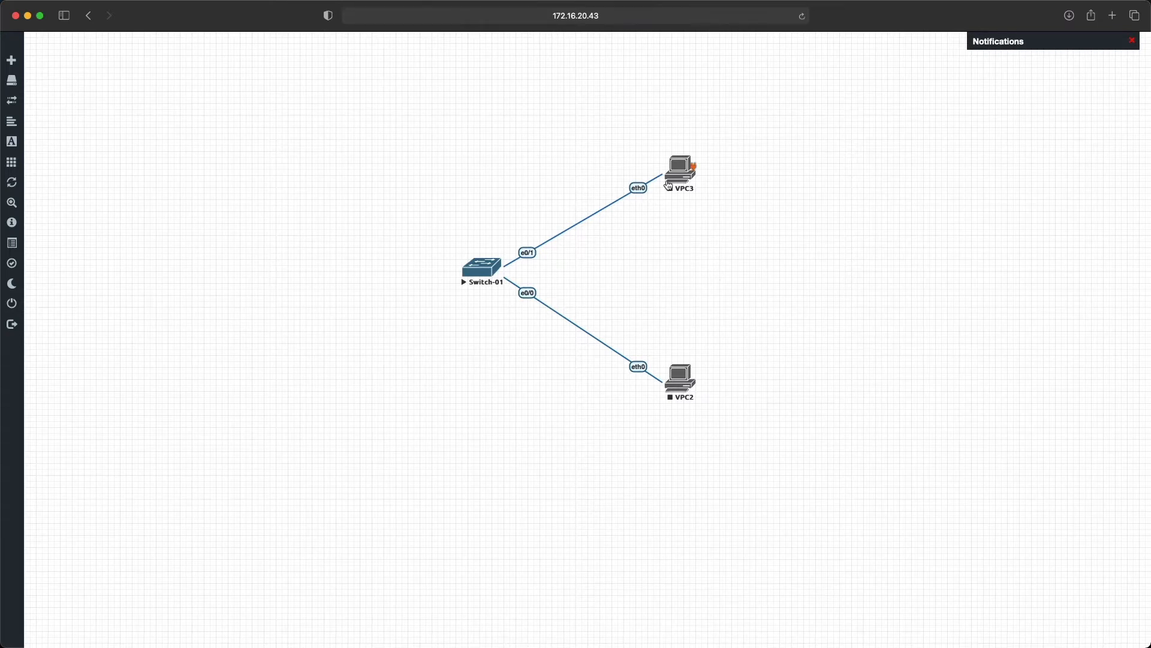
# Step: Open the Switch-01 console in iTerm and enter privileged mode with the enable command
pyautogui.click(488, 273)
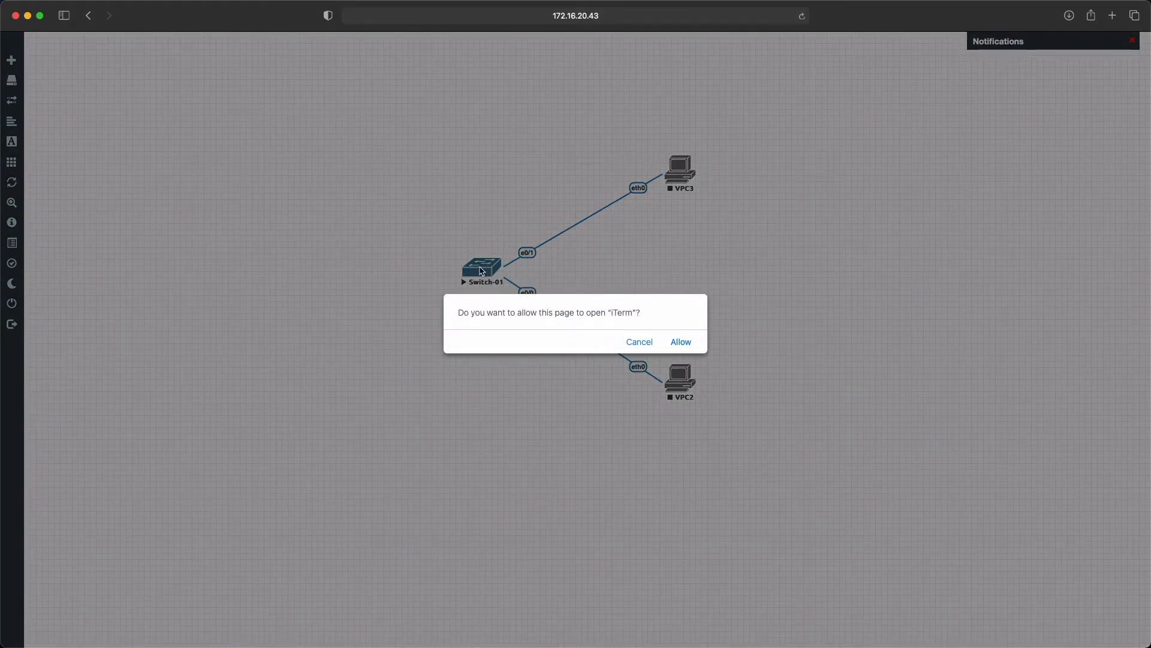
pyautogui.click(681, 341)
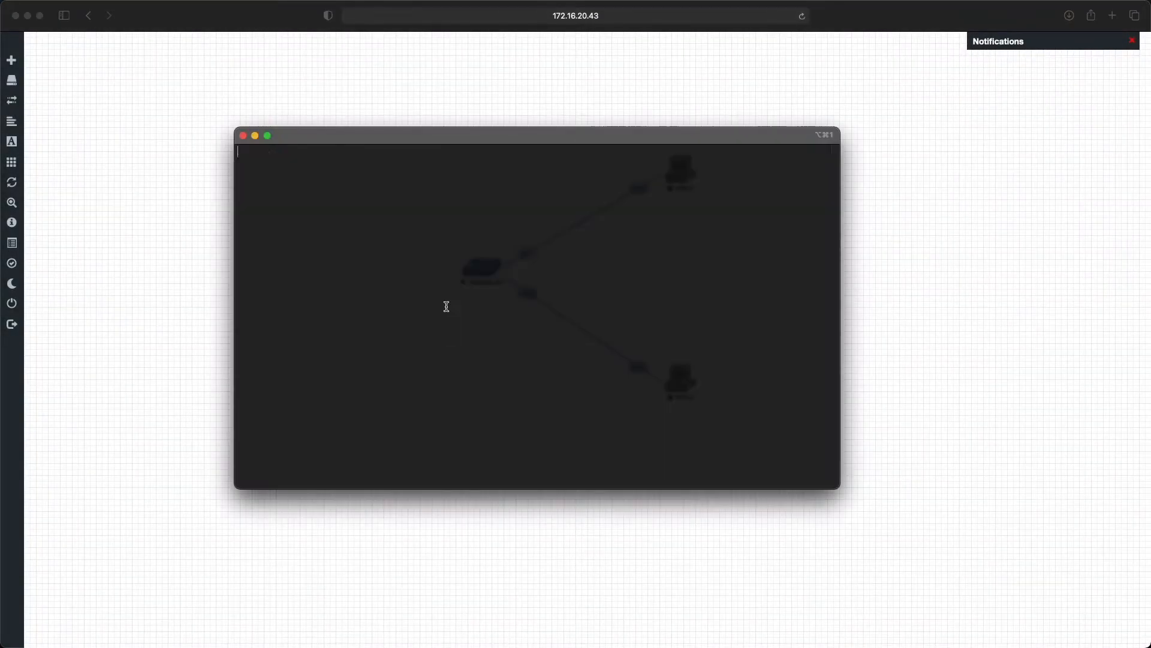
pyautogui.moveTo(418, 143); pyautogui.dragTo(532, 117)
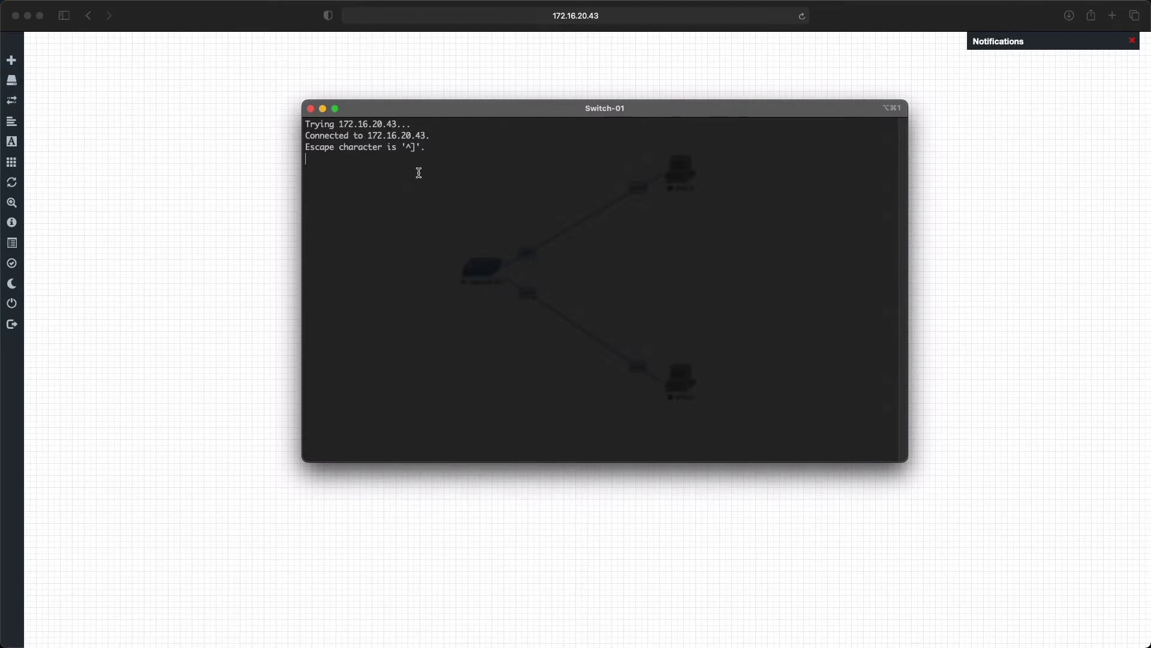
pyautogui.press('Return')
pyautogui.write('encb')
pyautogui.press('Tab')
pyautogui.press('Return')
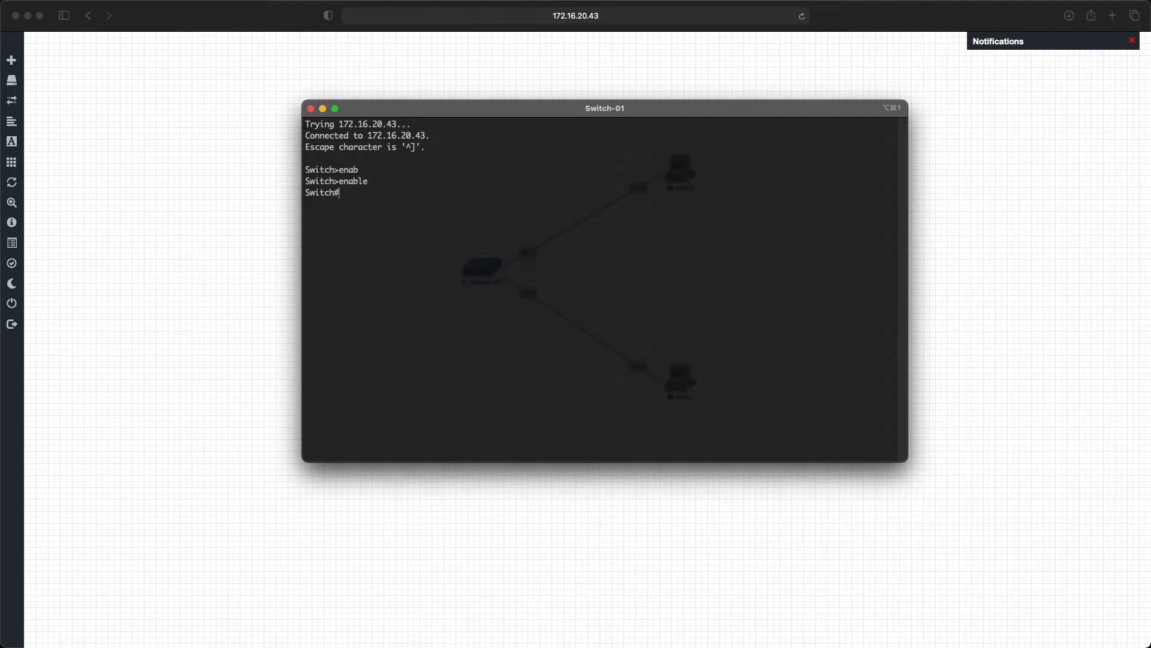
# Step: Display the switch's VLAN table with show vlan and return to the lab topology in the browser
pyautogui.write('show vlan')
pyautogui.press('Return')
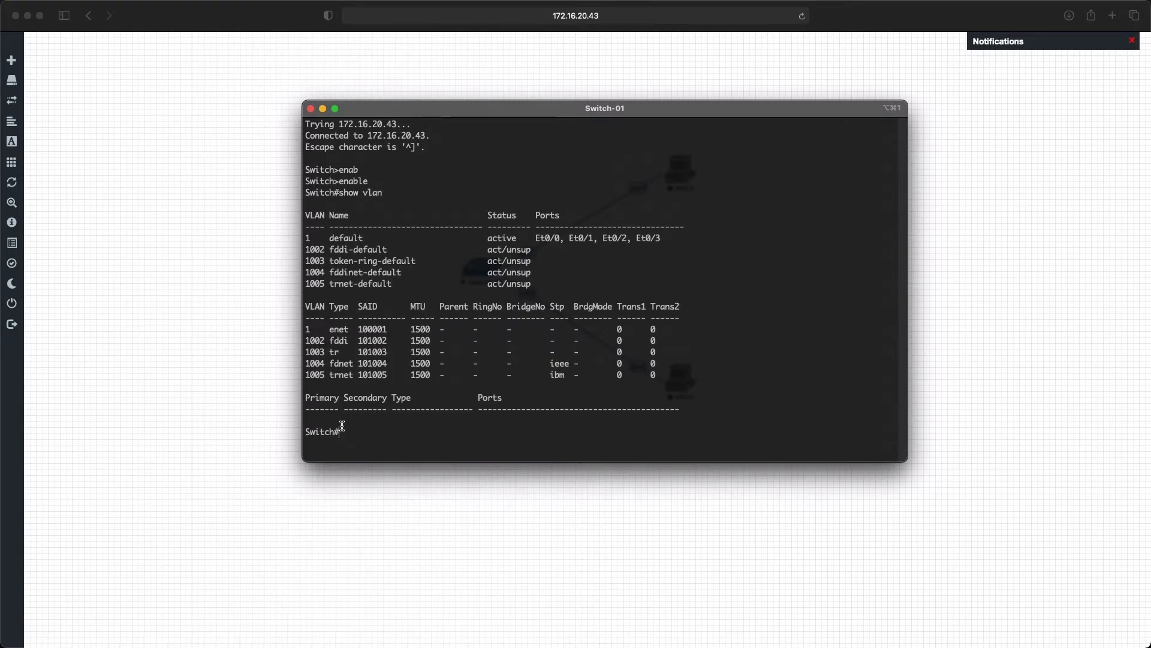
pyautogui.moveTo(308, 167); pyautogui.dragTo(478, 428)
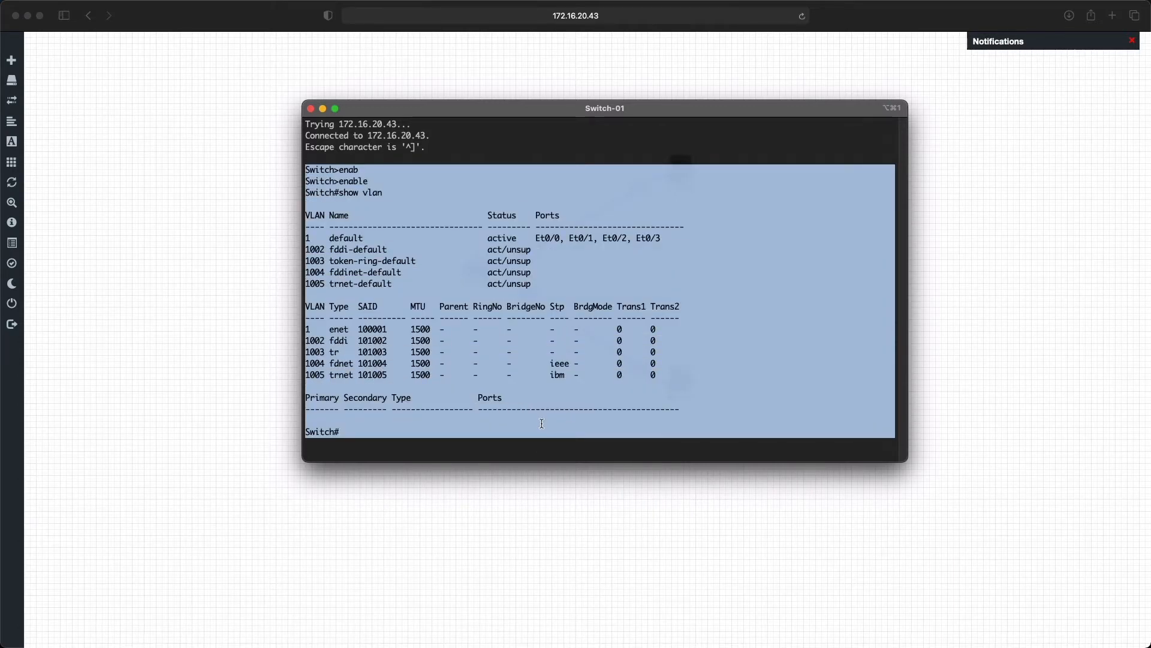
pyautogui.click(599, 528)
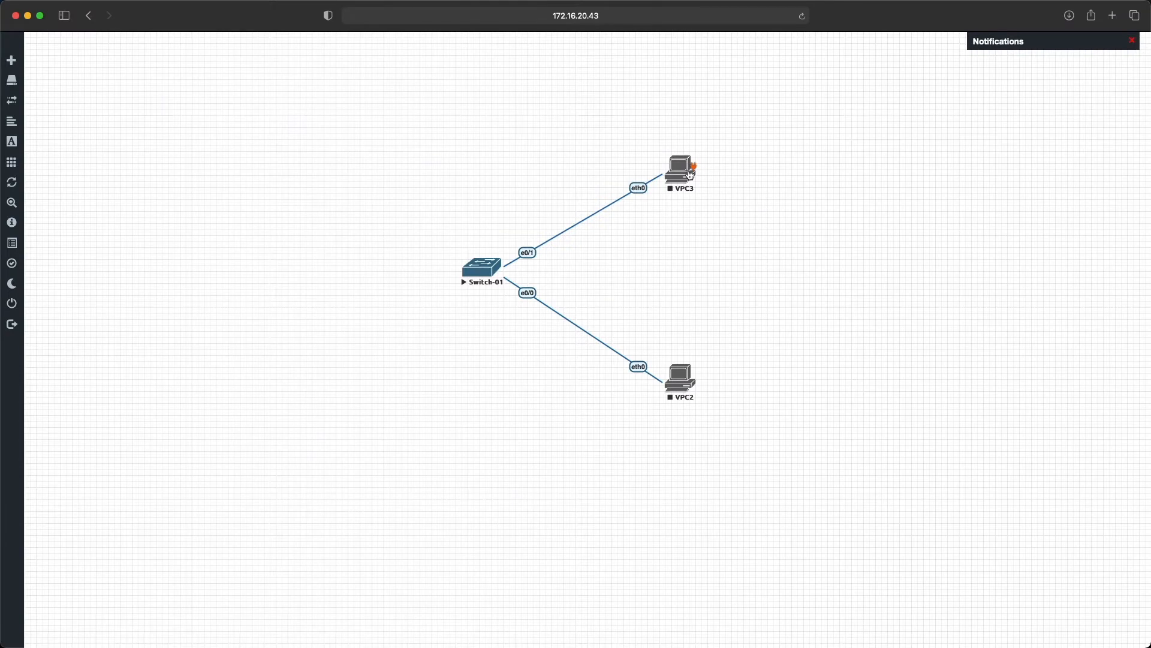
# Step: Start the virtual PC nodes VPC3 and VPC2
pyautogui.rightClick(682, 176)
pyautogui.click(701, 194)
pyautogui.rightClick(684, 375)
pyautogui.click(712, 396)
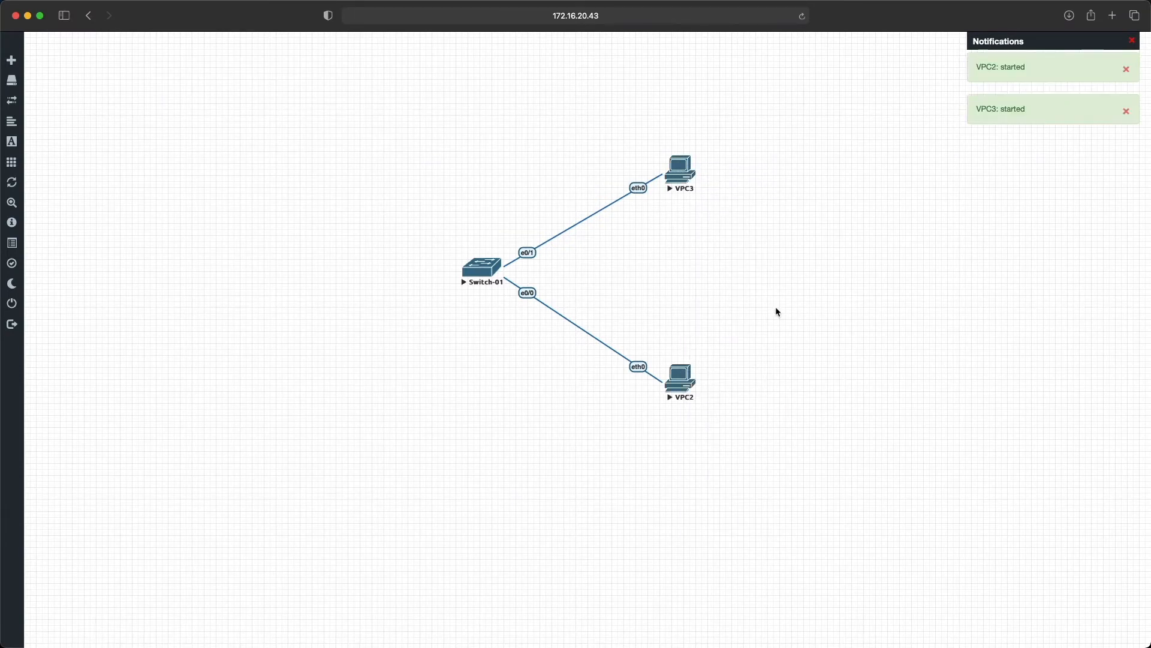
# Step: Open the VPC3 console in iTerm and assign it the IP address 192.168.1.1/24
pyautogui.click(678, 170)
pyautogui.click(683, 343)
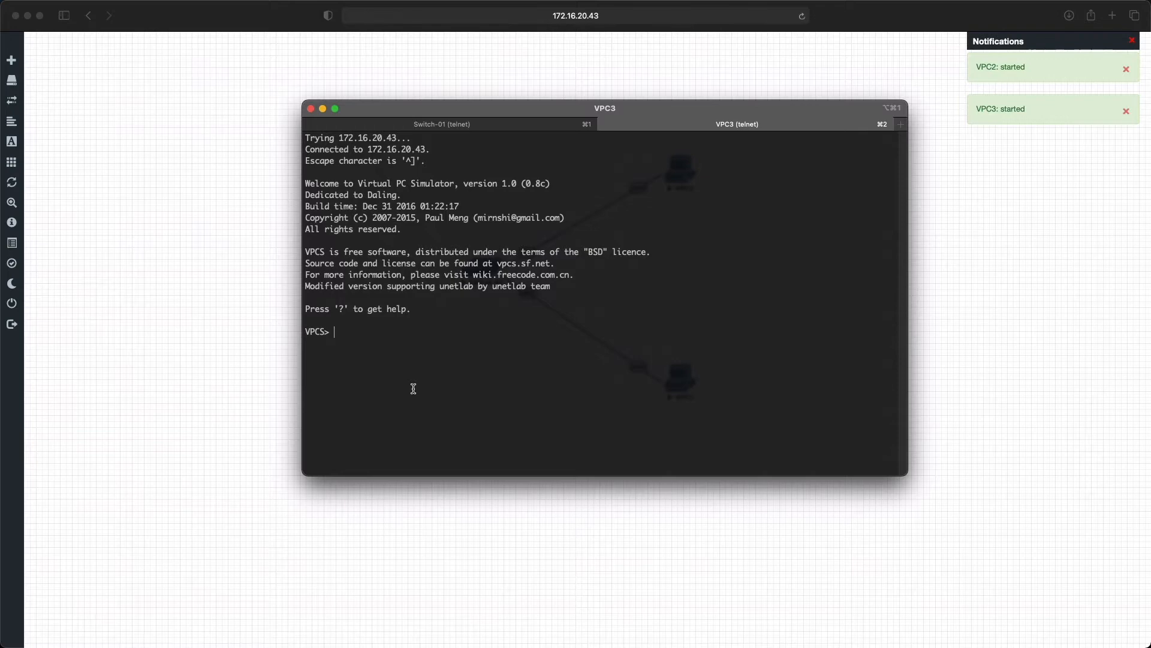
pyautogui.write('ip')
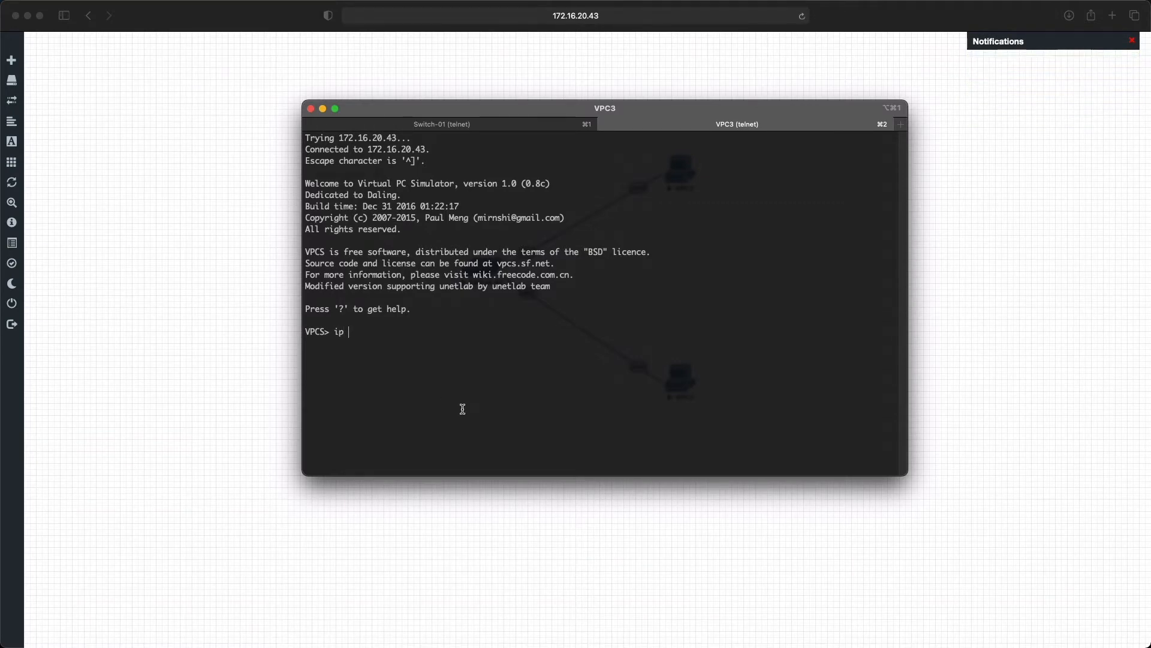
pyautogui.write(' 192.168.1.1/24')
pyautogui.press('Return')
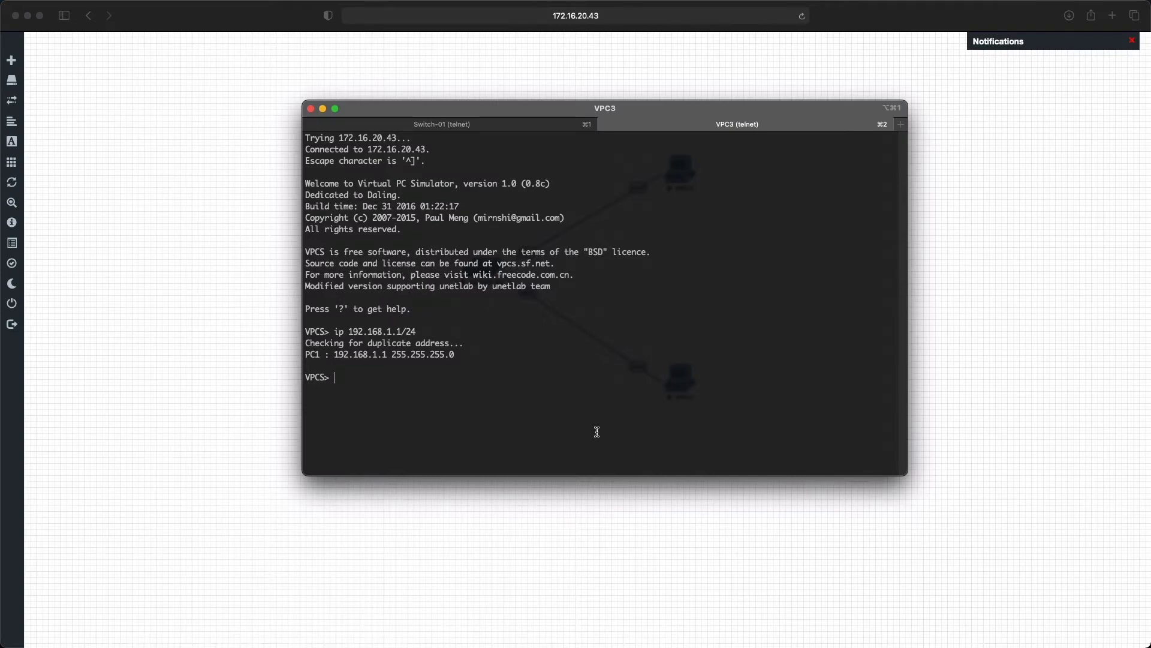
# Step: From the lab topology, open the VPC2 console in iTerm and assign it the IP address 192.168.1.2/24
pyautogui.click(750, 571)
pyautogui.click(685, 382)
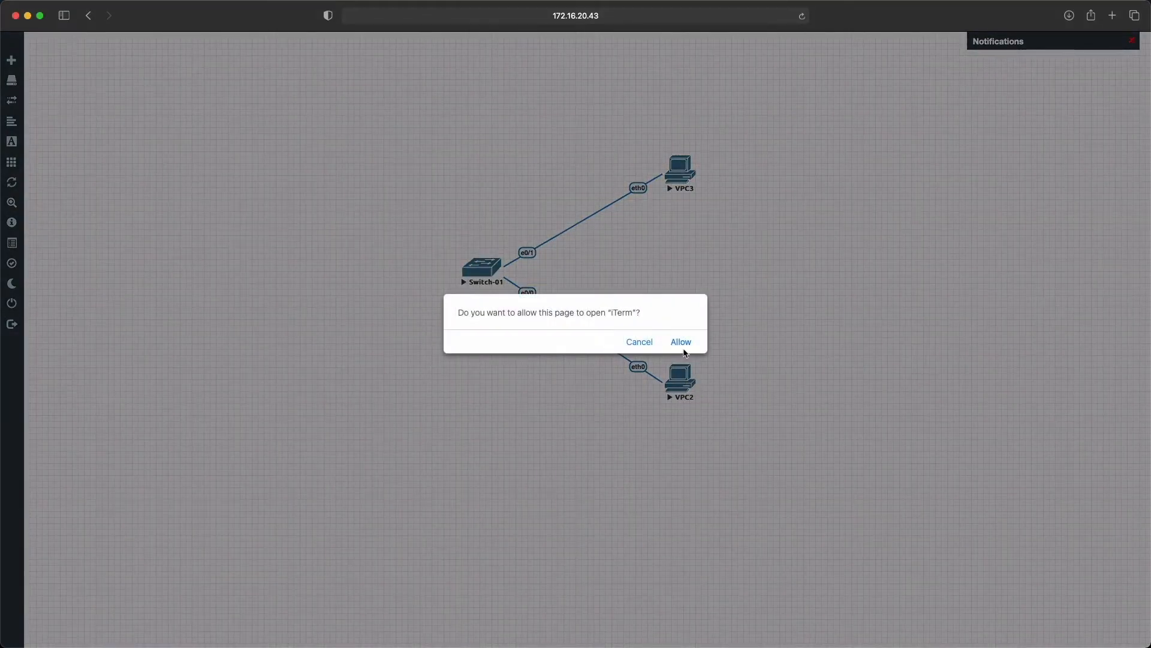
pyautogui.click(683, 343)
pyautogui.write('ip 192.168')
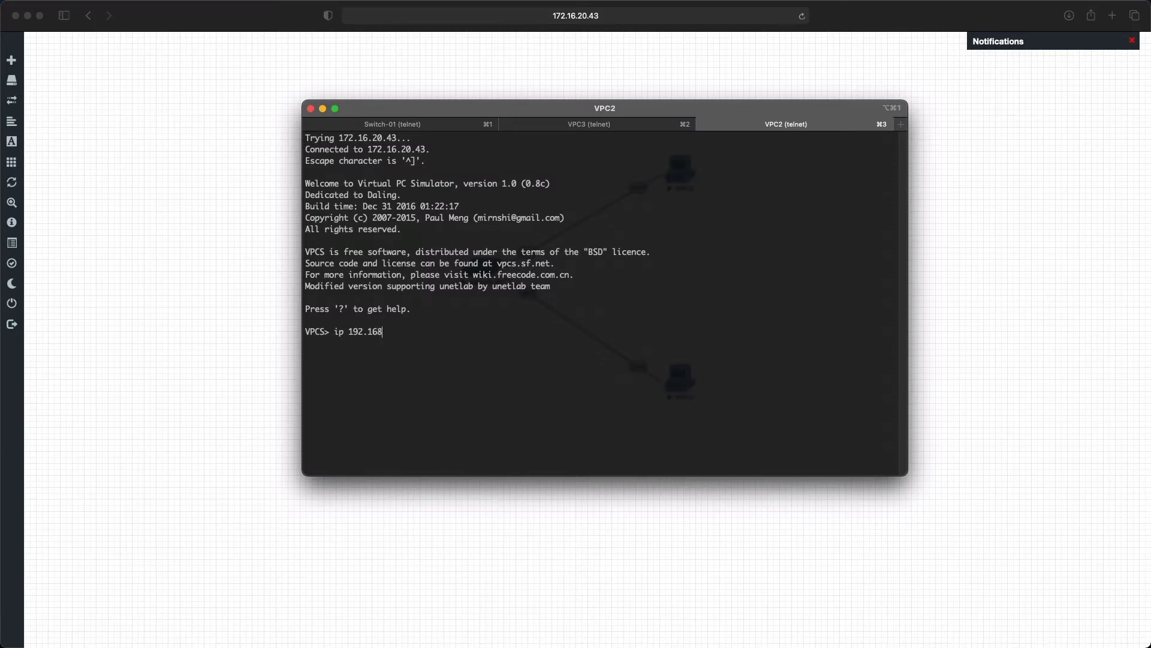
pyautogui.write('.1.2/24')
pyautogui.press('Return')
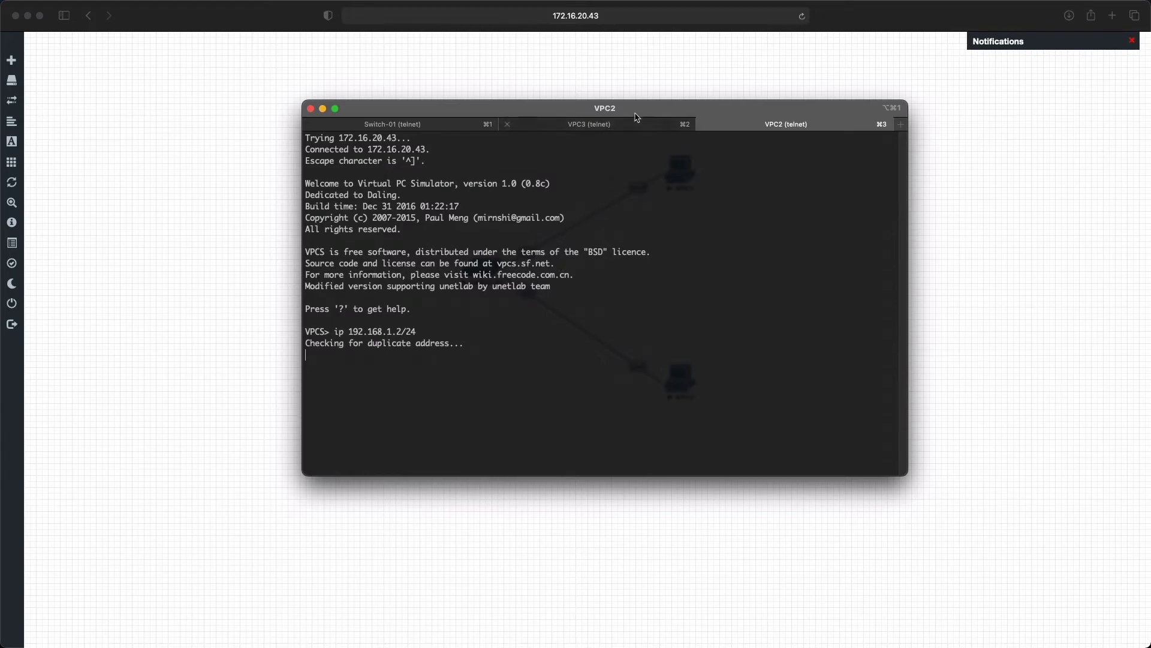
# Step: Ping VPC2 at 192.168.1.2 from the VPC3 console
pyautogui.moveTo(654, 109); pyautogui.dragTo(881, 233)
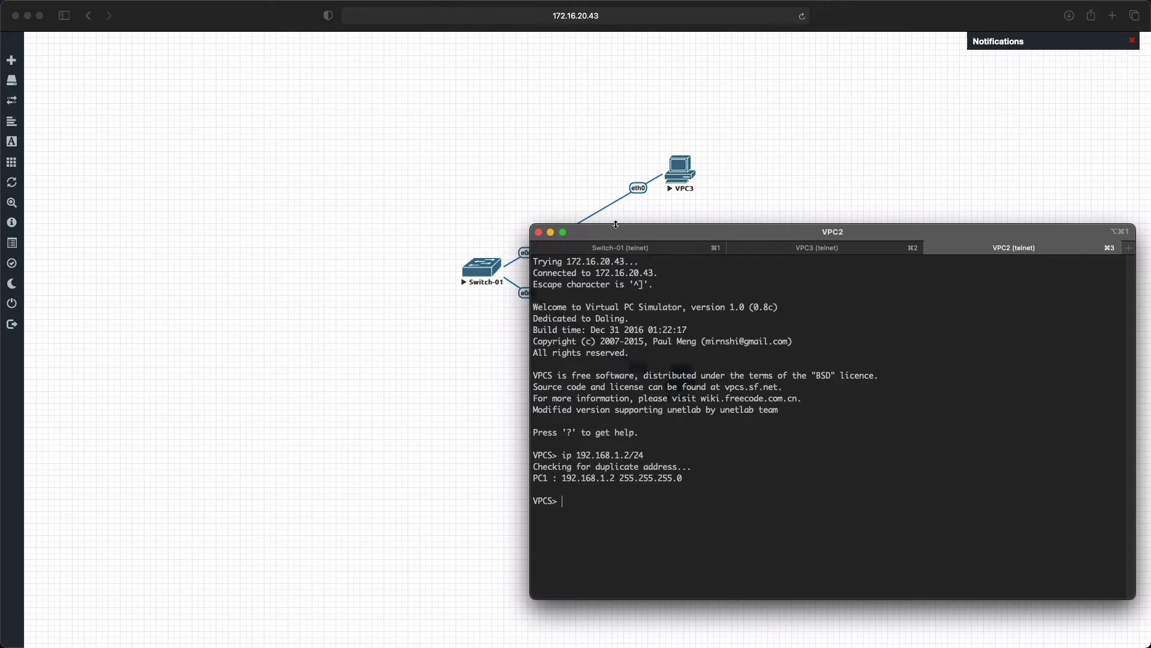
pyautogui.moveTo(632, 232); pyautogui.dragTo(414, 103)
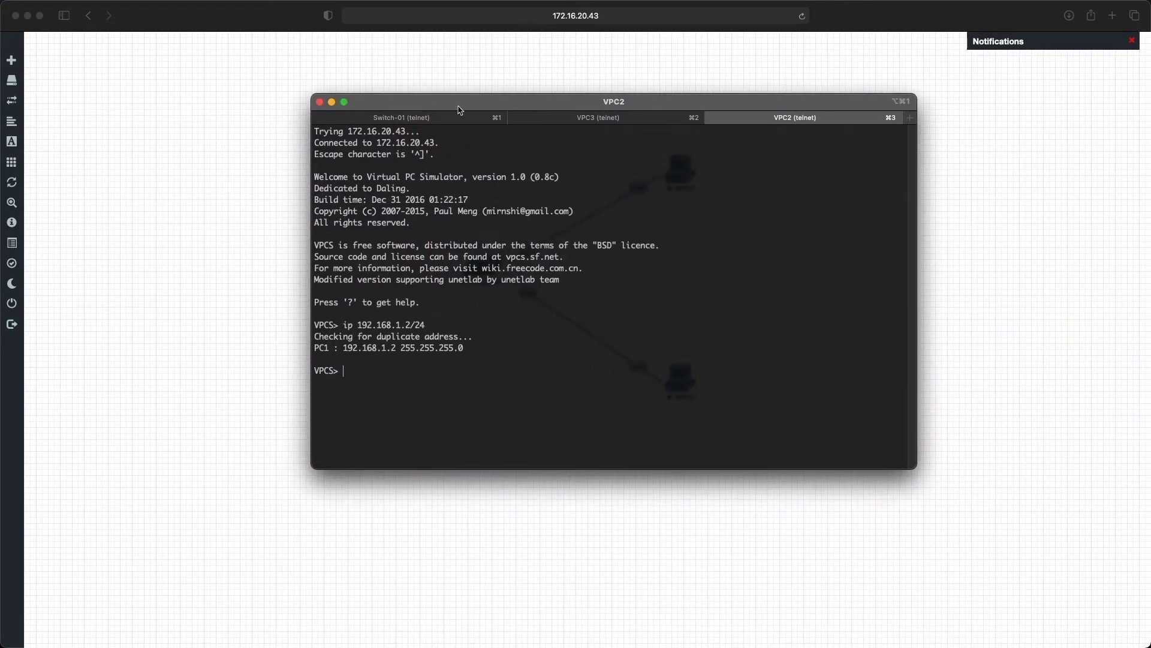
pyautogui.click(620, 121)
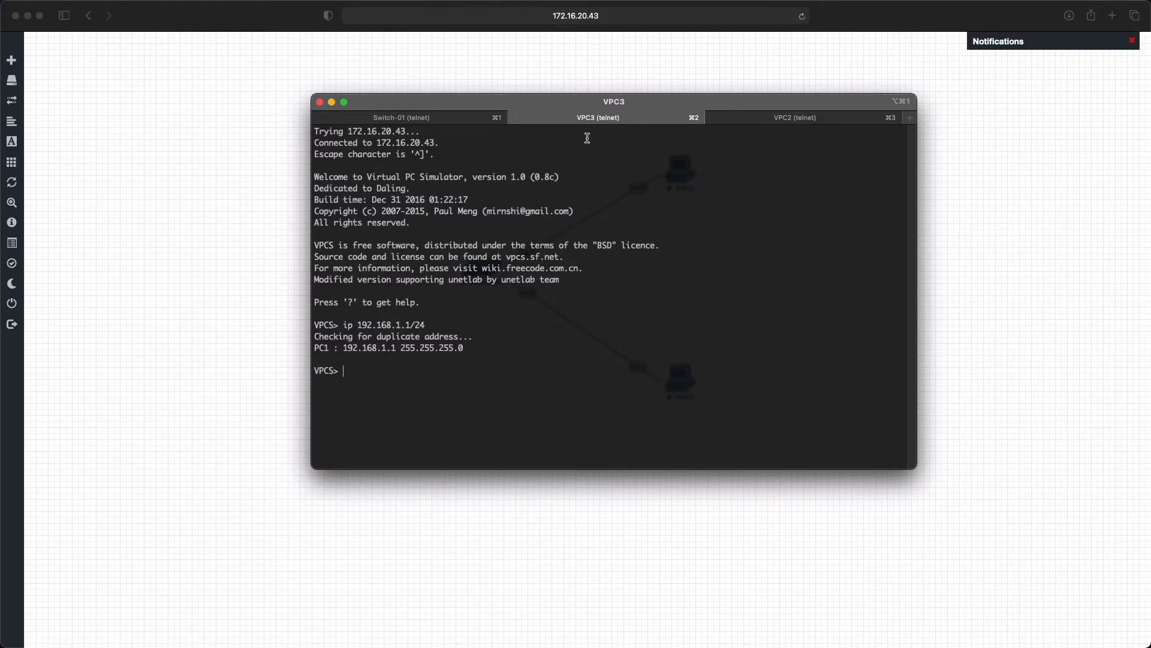
pyautogui.moveTo(729, 108); pyautogui.dragTo(692, 428)
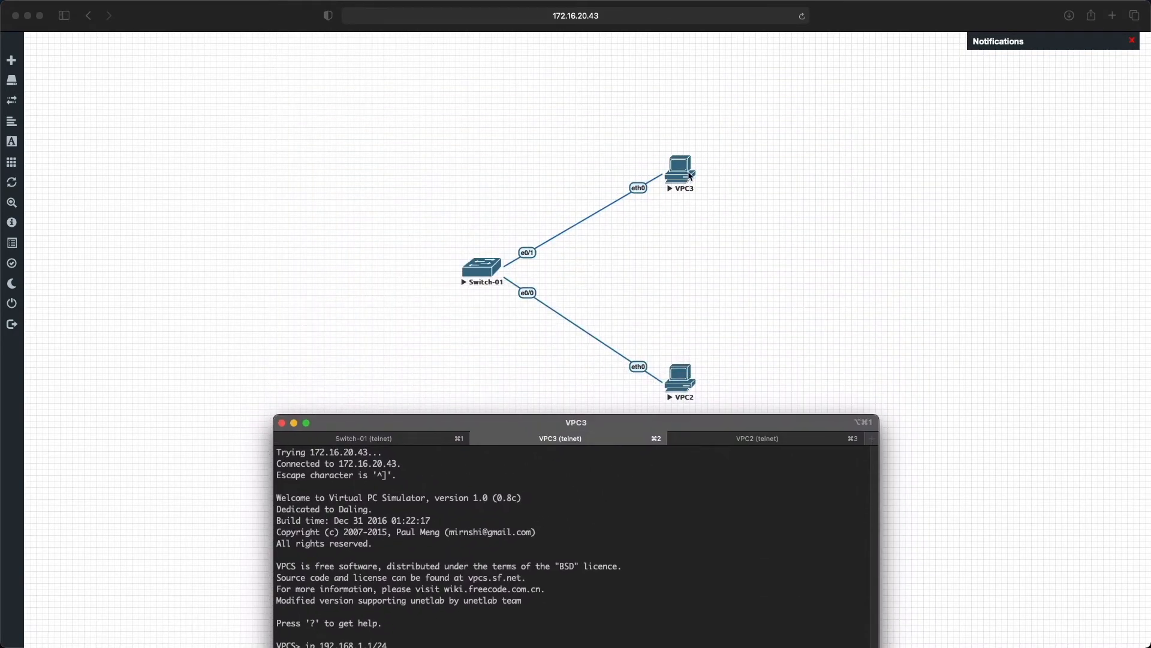
pyautogui.moveTo(650, 431); pyautogui.dragTo(700, 141)
pyautogui.write('ping')
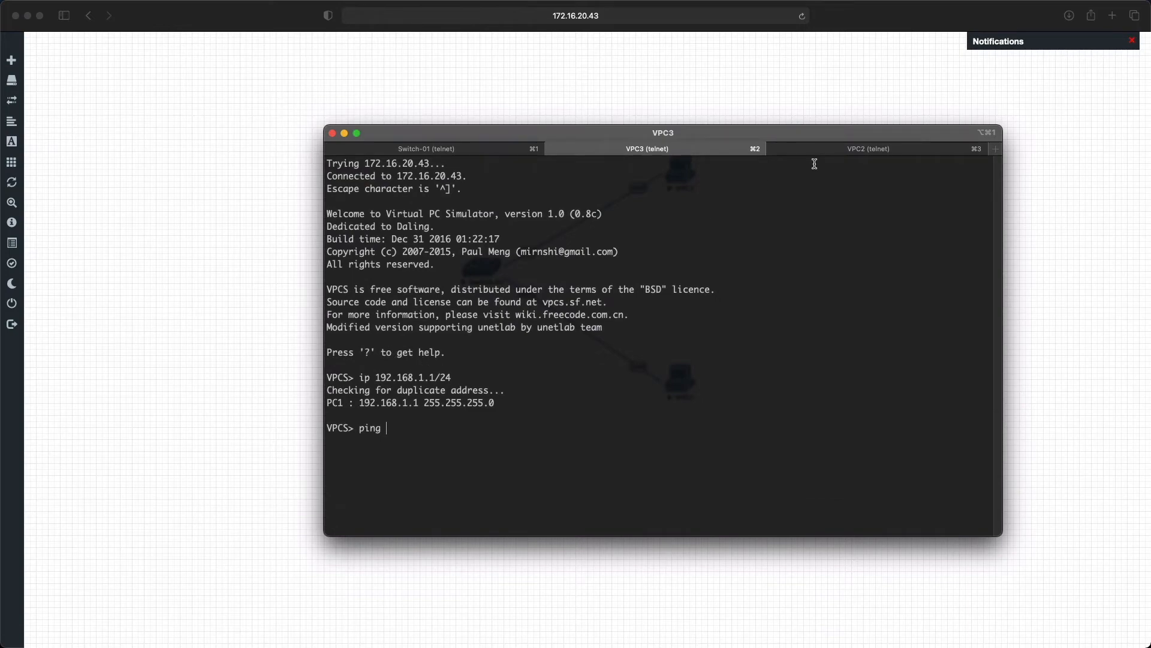
pyautogui.click(839, 154)
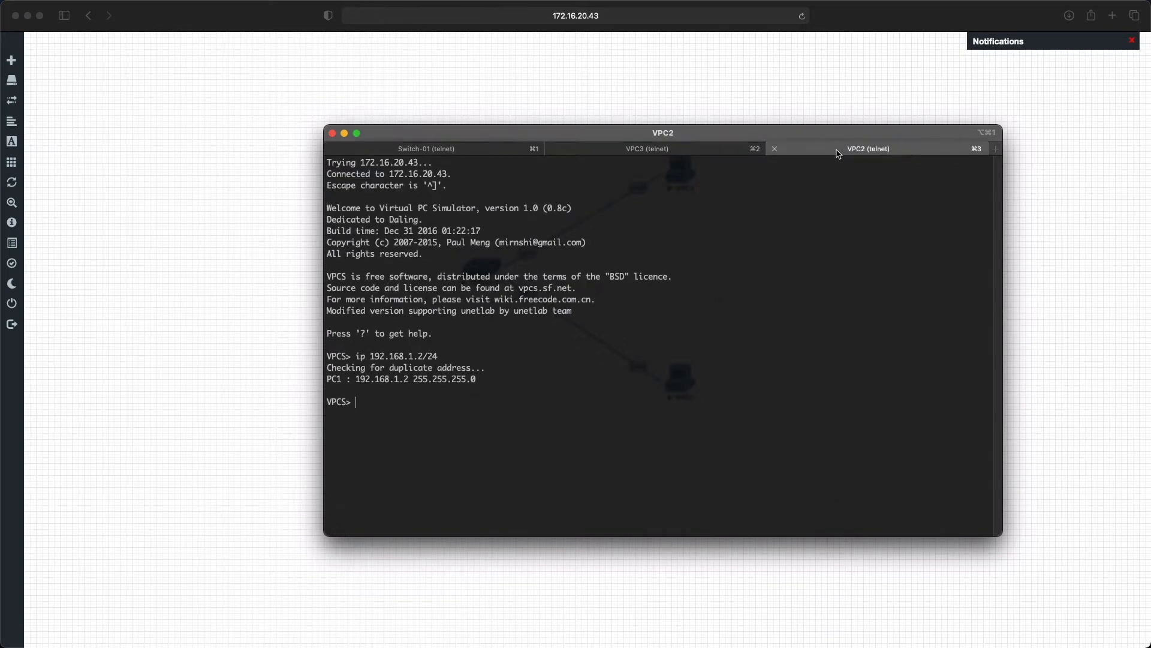
pyautogui.click(725, 151)
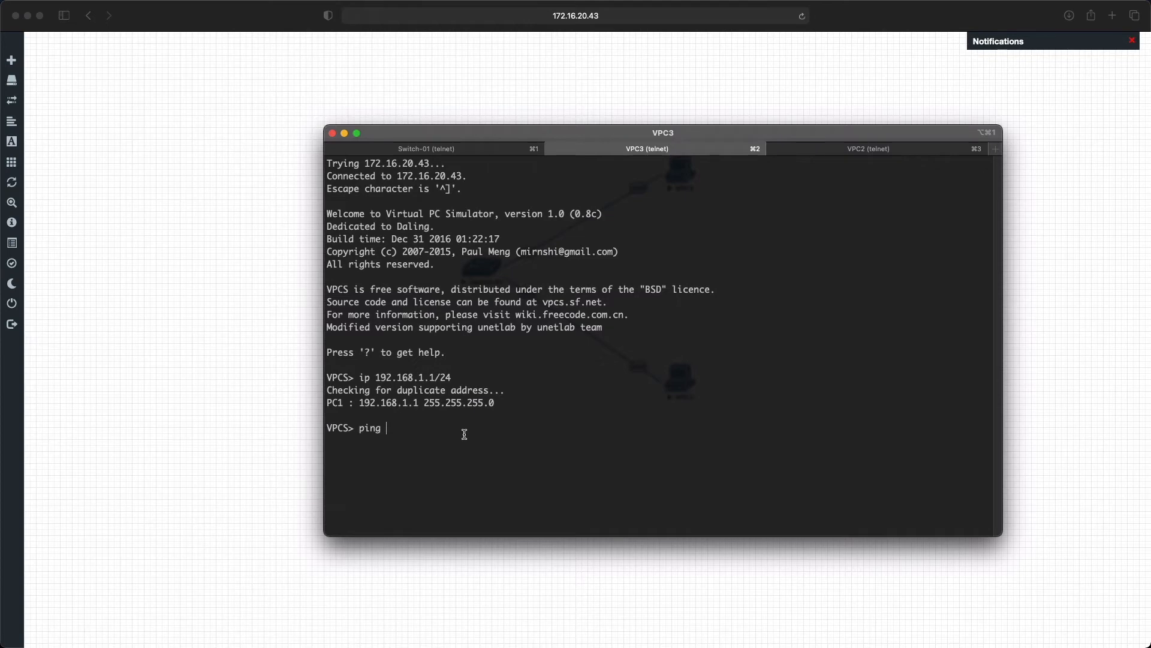
pyautogui.write('192.168.1.2')
pyautogui.press('Return')
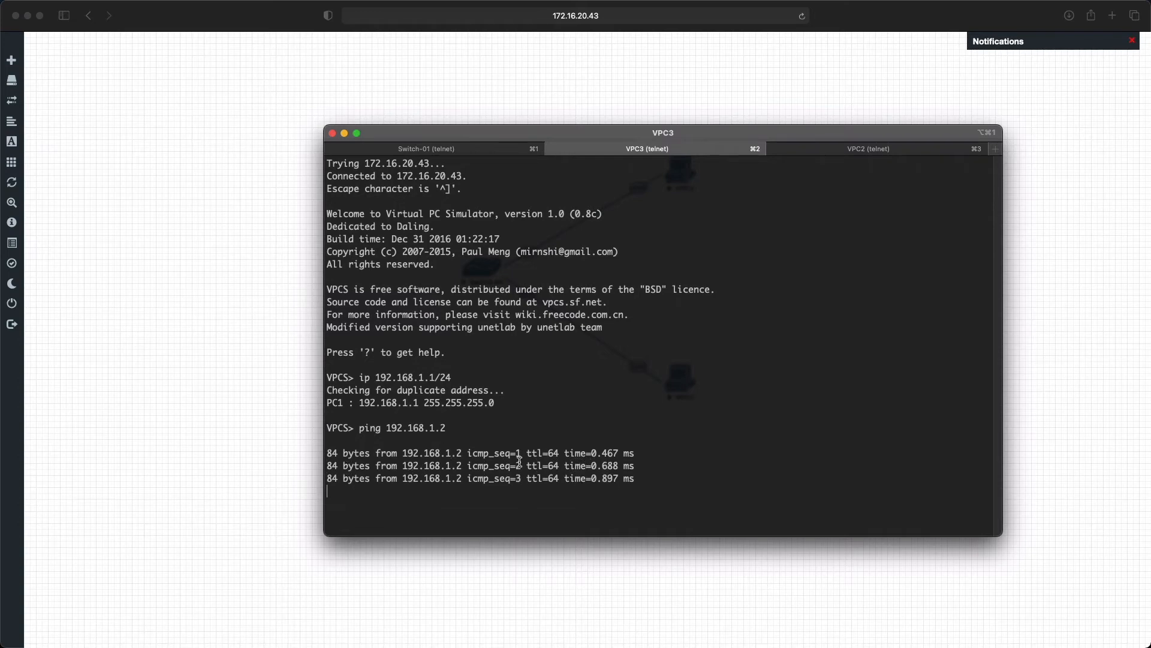
# Step: Ping VPC3 at 192.168.1.1 from the VPC2 console
pyautogui.click(881, 148)
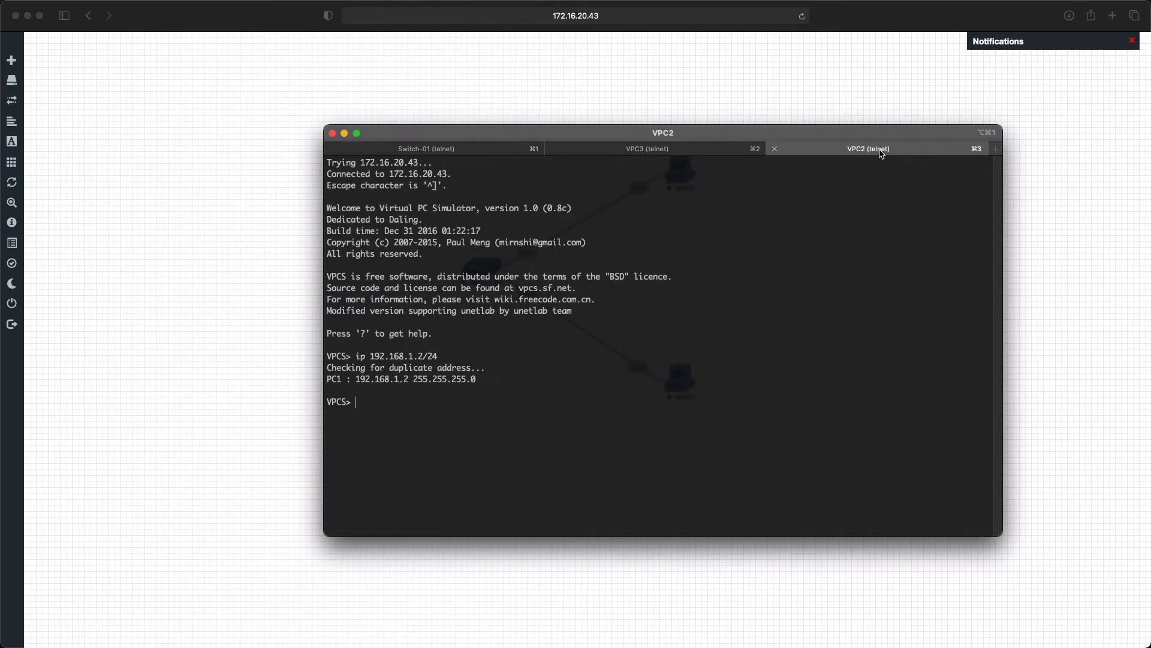
pyautogui.press('Up')
pyautogui.press('Down')
pyautogui.write('ping 192.168.1.1')
pyautogui.press('Return')
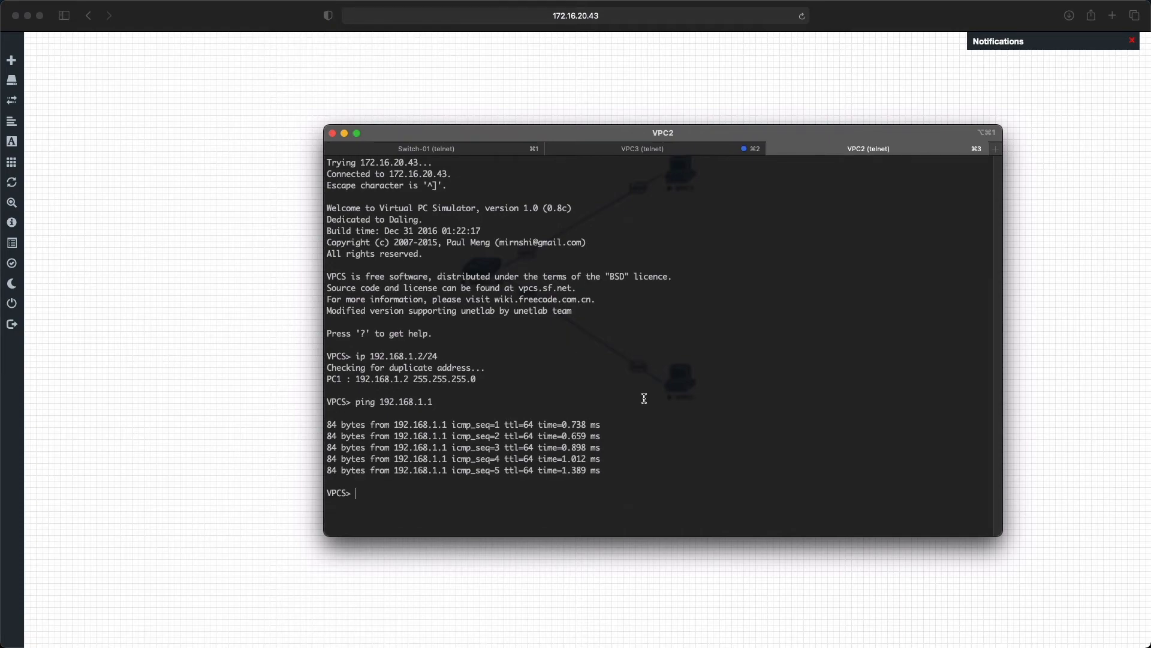
# Step: Review the ping replies in both virtual PC consoles and close the iTerm window
pyautogui.click(691, 150)
pyautogui.click(816, 153)
pyautogui.click(720, 154)
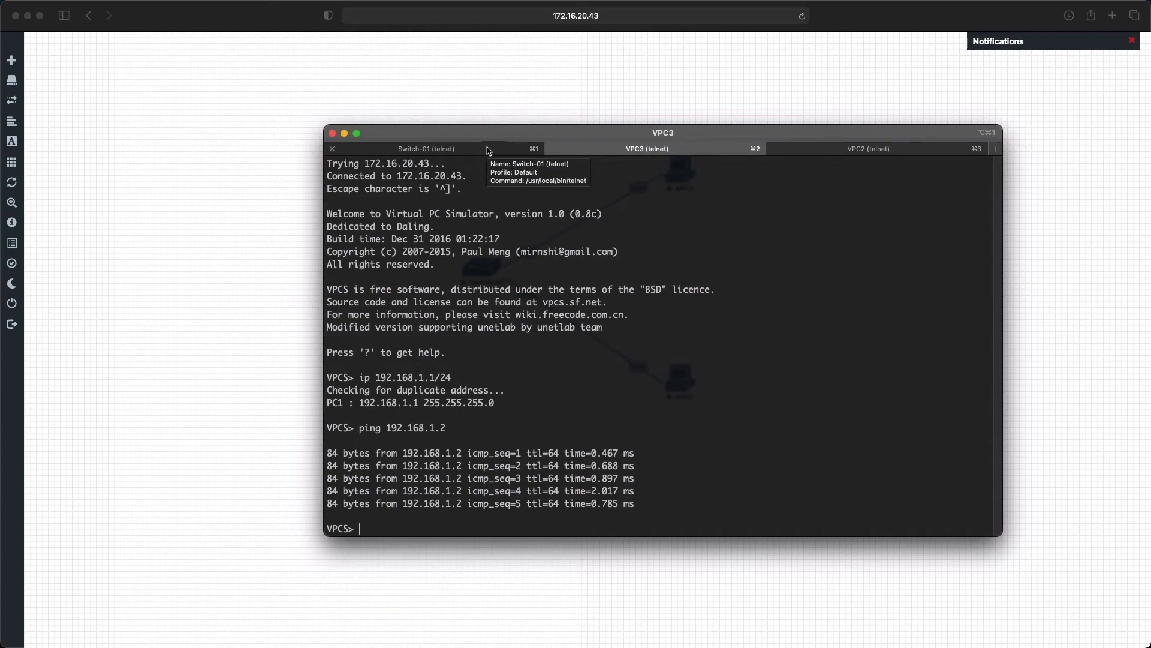
pyautogui.click(333, 133)
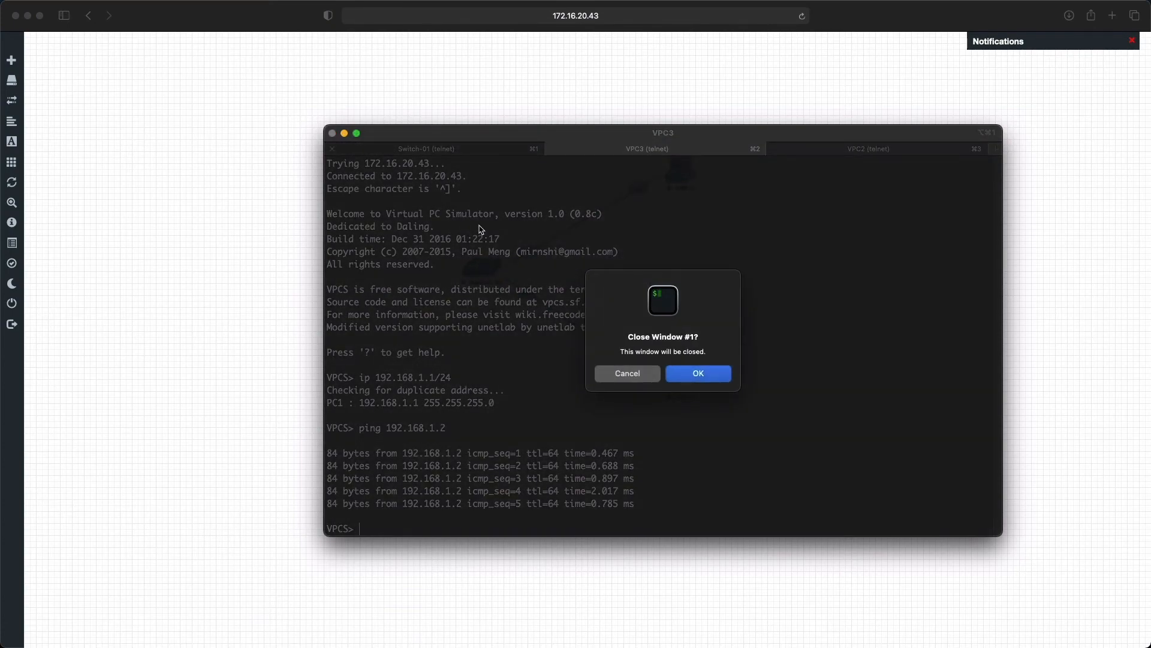
pyautogui.click(703, 374)
pyautogui.rightClick(190, 216)
pyautogui.click(261, 245)
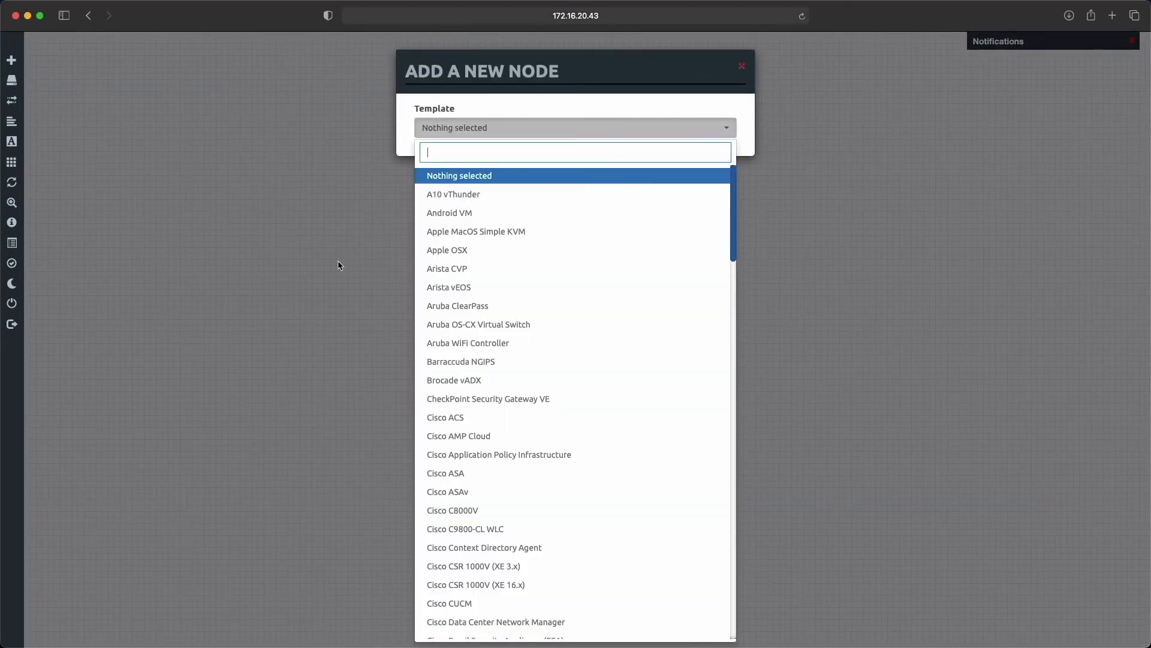
pyautogui.click(340, 260)
pyautogui.moveTo(435, 234); pyautogui.dragTo(535, 334)
pyautogui.click(448, 232)
pyautogui.moveTo(427, 227); pyautogui.dragTo(520, 301)
pyautogui.click(490, 322)
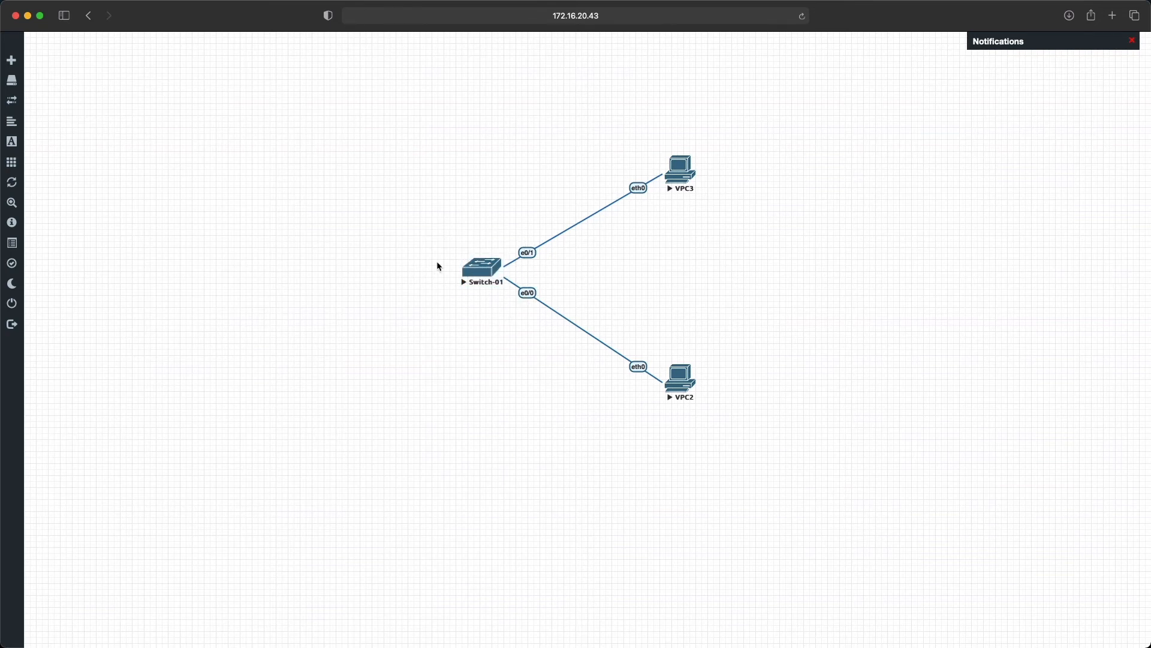
# Step: Add one MikroTik RouterOS node with the mikrotik-6.48.3 image and place it beside Switch-01, opposite the virtual PCs
pyautogui.rightClick(353, 266)
pyautogui.click(411, 291)
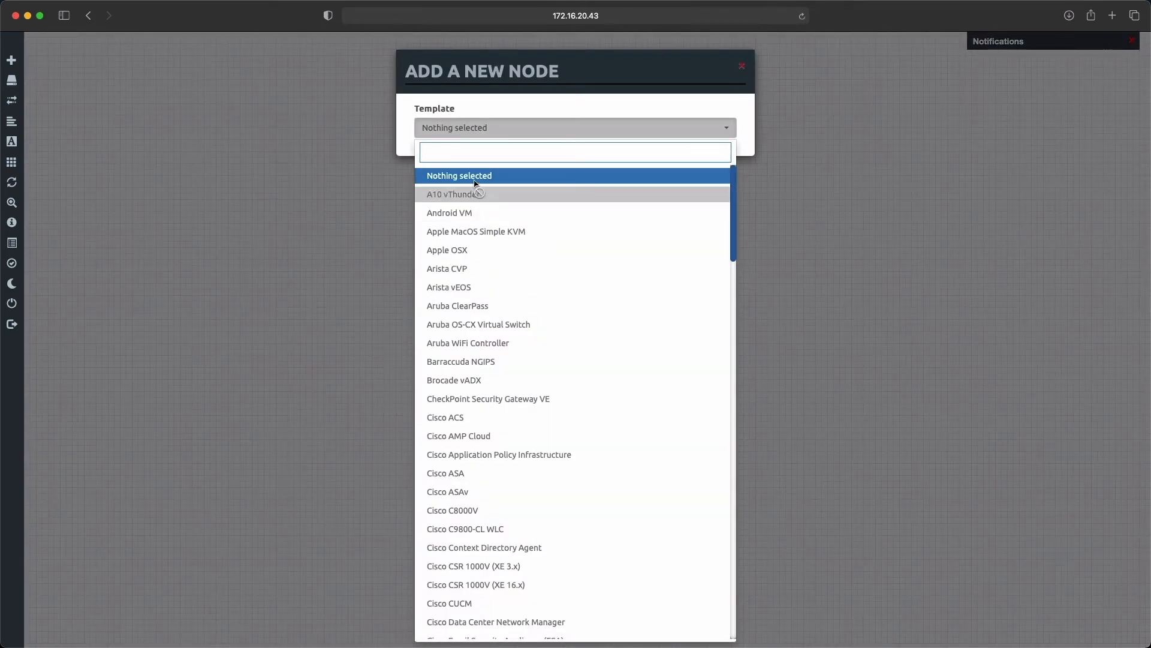
pyautogui.write('mikro')
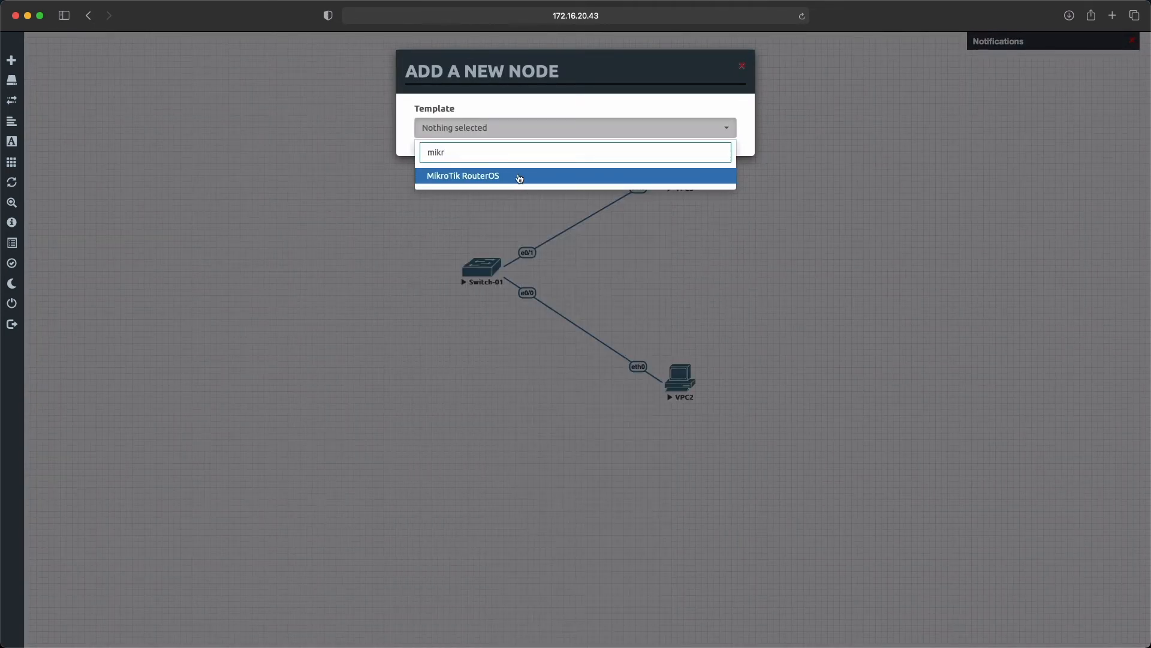
pyautogui.click(517, 176)
pyautogui.scroll(-3, 532, 271)
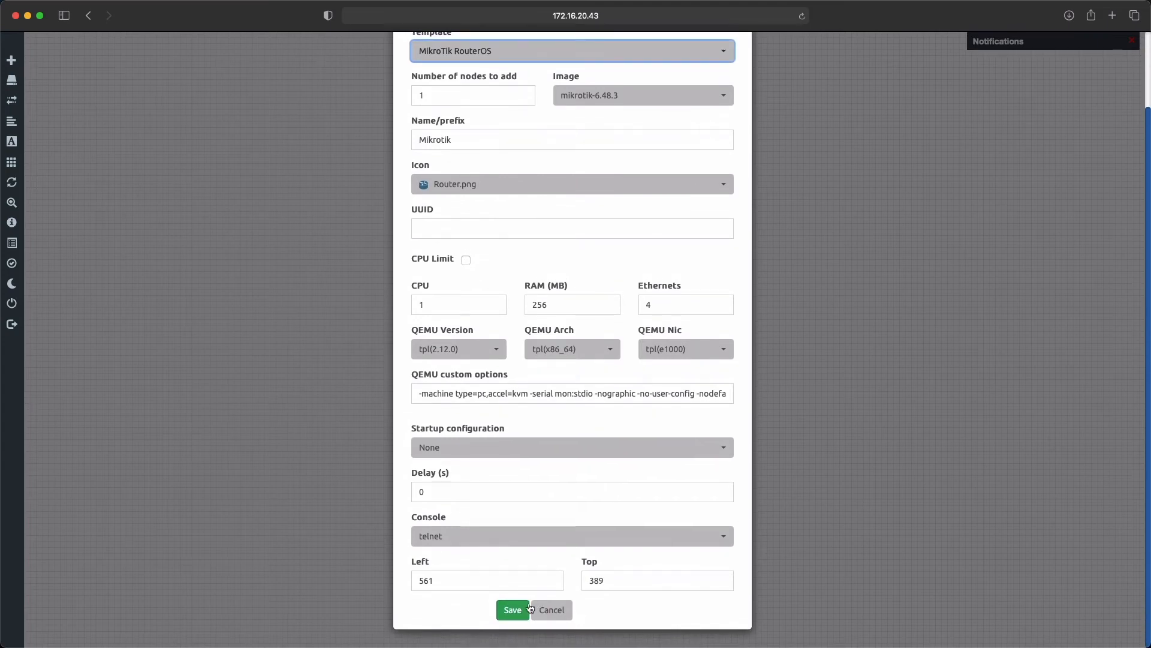
pyautogui.moveTo(375, 278); pyautogui.dragTo(305, 269)
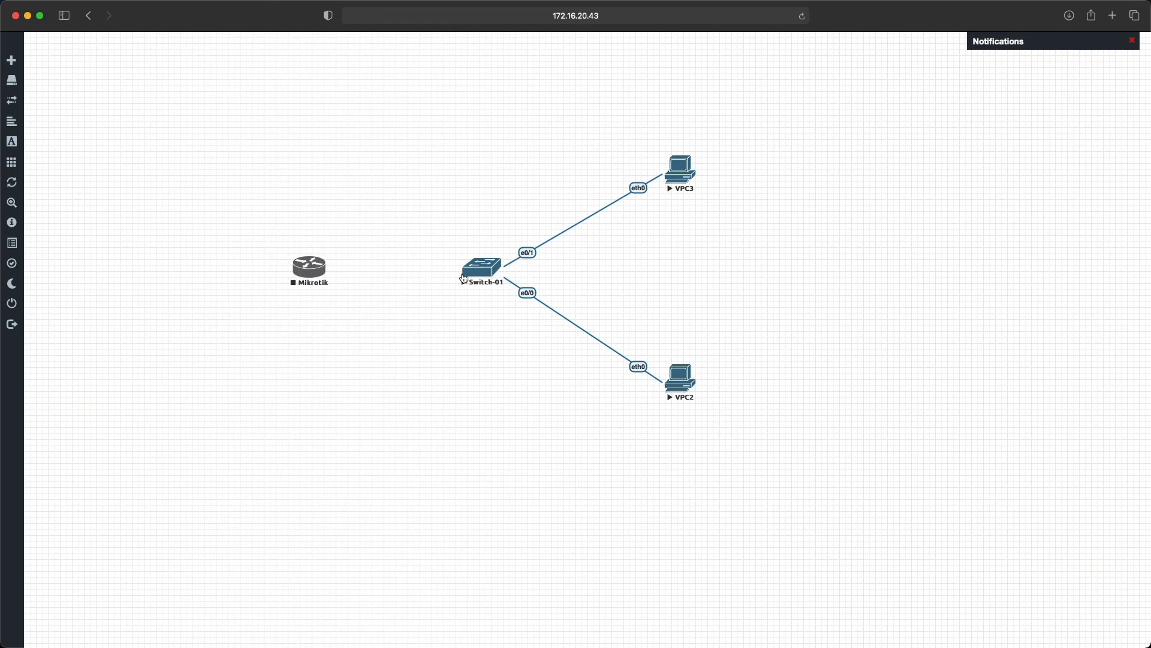
pyautogui.moveTo(310, 271)
pyautogui.mouseDown()
pyautogui.moveTo(296, 257)
pyautogui.moveTo(306, 270)
pyautogui.mouseUp()
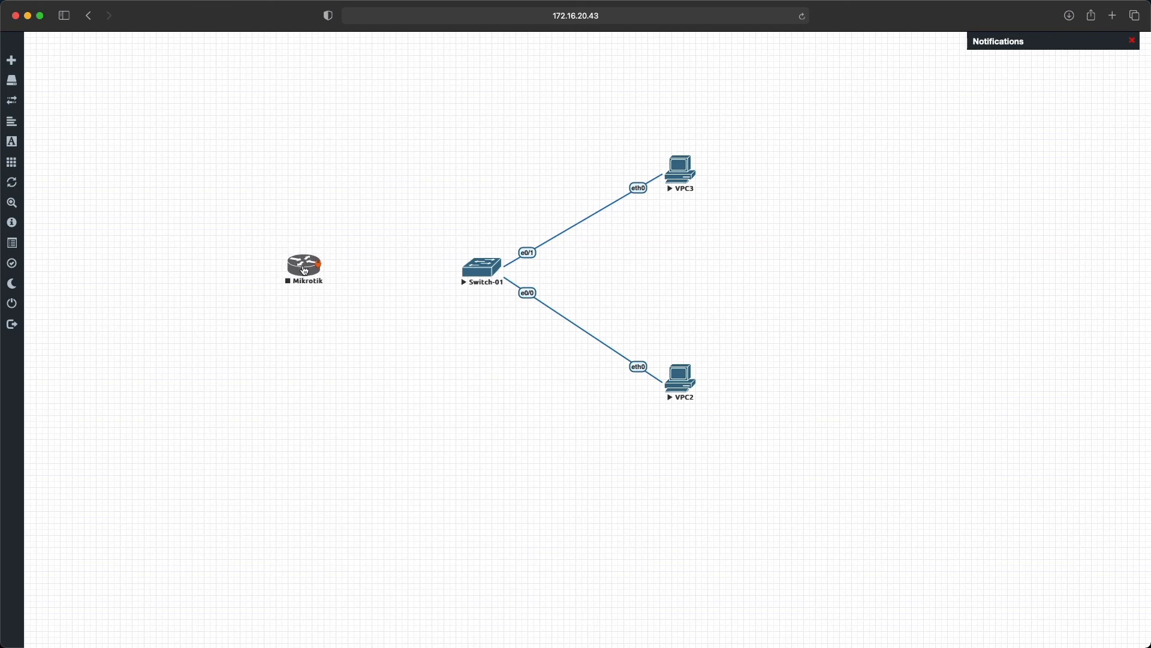
# Step: Stop Switch-01 and connect the Mikrotik router's eth1 interface to the switch's e0/2 interface
pyautogui.rightClick(484, 267)
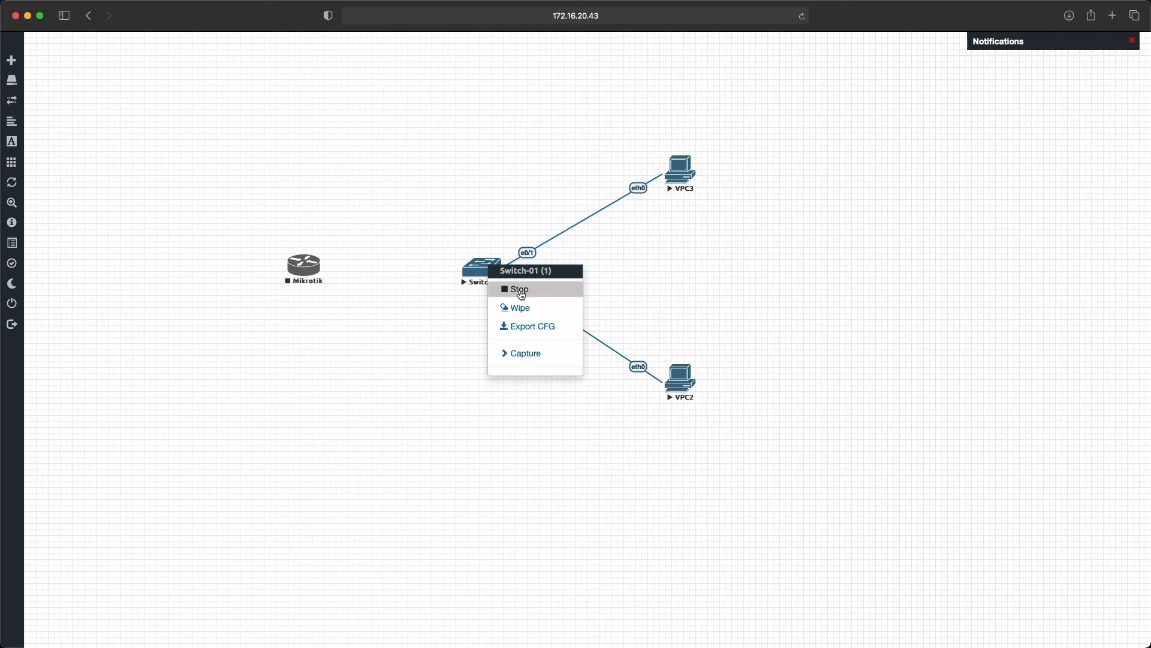
pyautogui.click(511, 289)
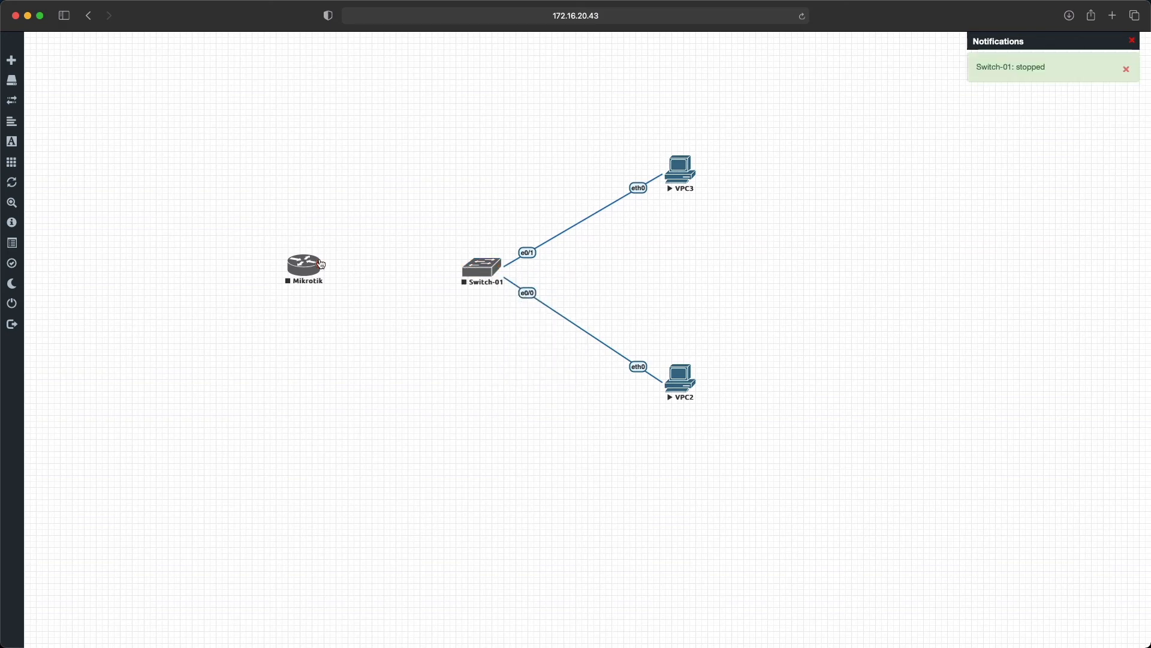
pyautogui.moveTo(315, 262); pyautogui.dragTo(480, 266)
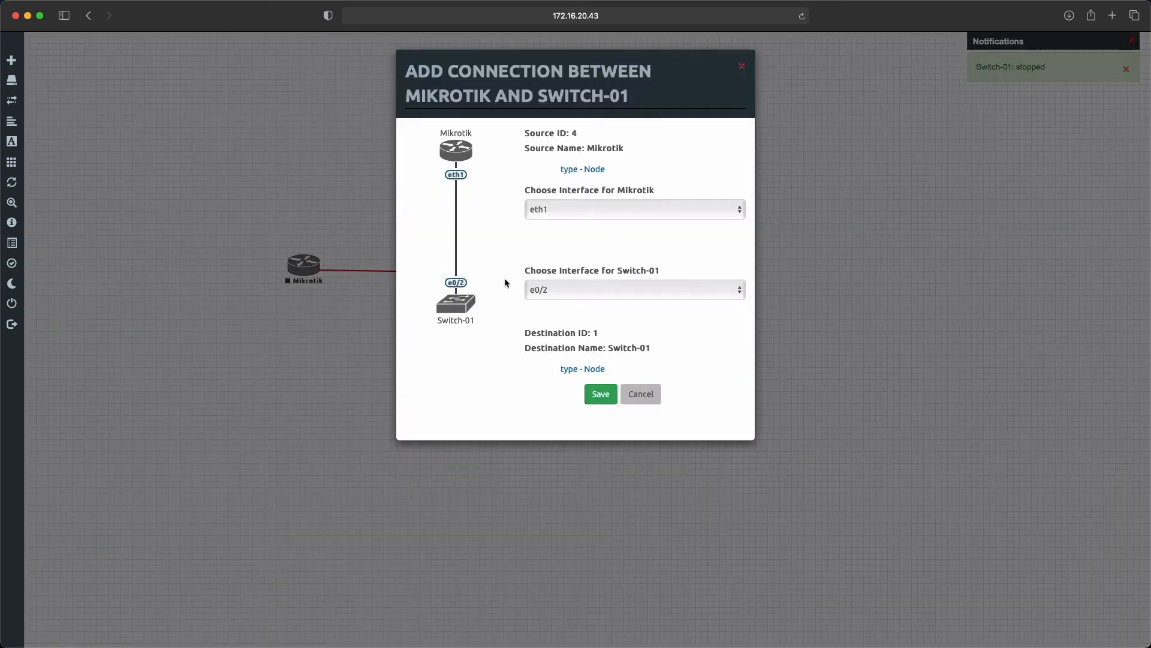
pyautogui.click(618, 290)
pyautogui.click(638, 322)
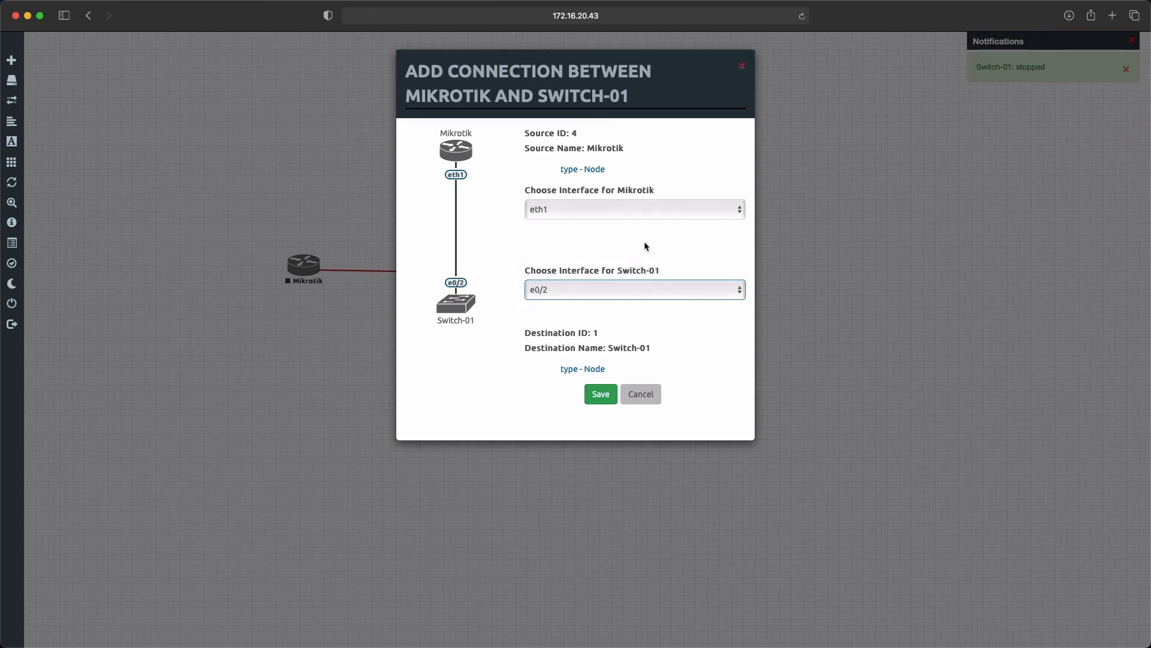
pyautogui.click(654, 207)
pyautogui.click(658, 207)
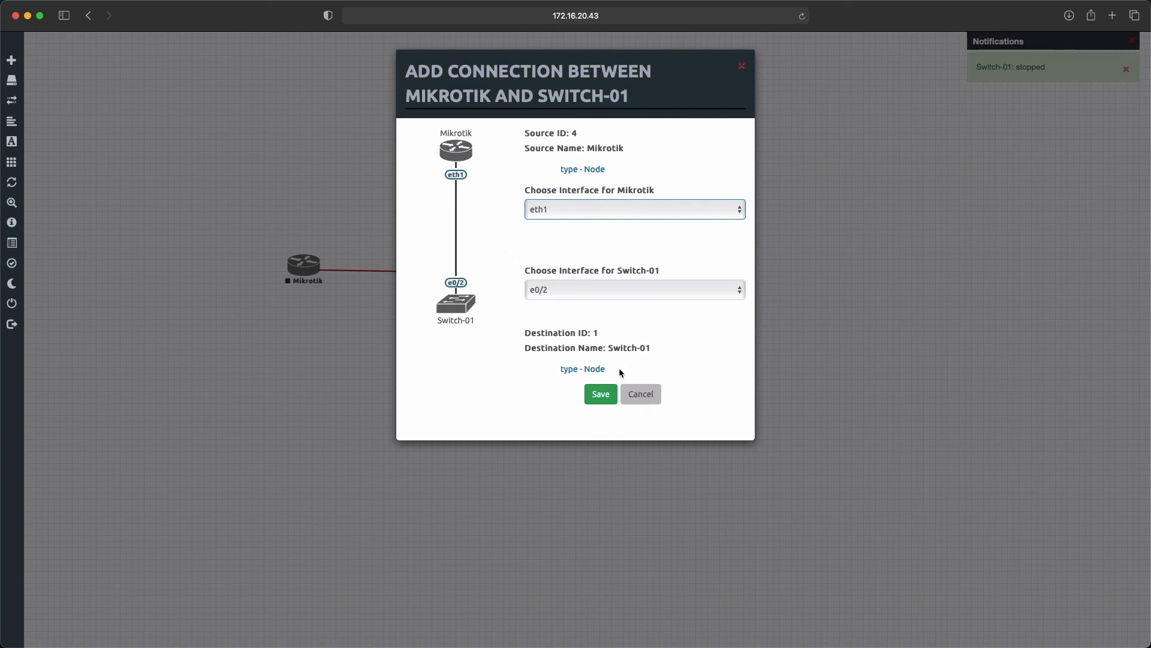
pyautogui.click(601, 394)
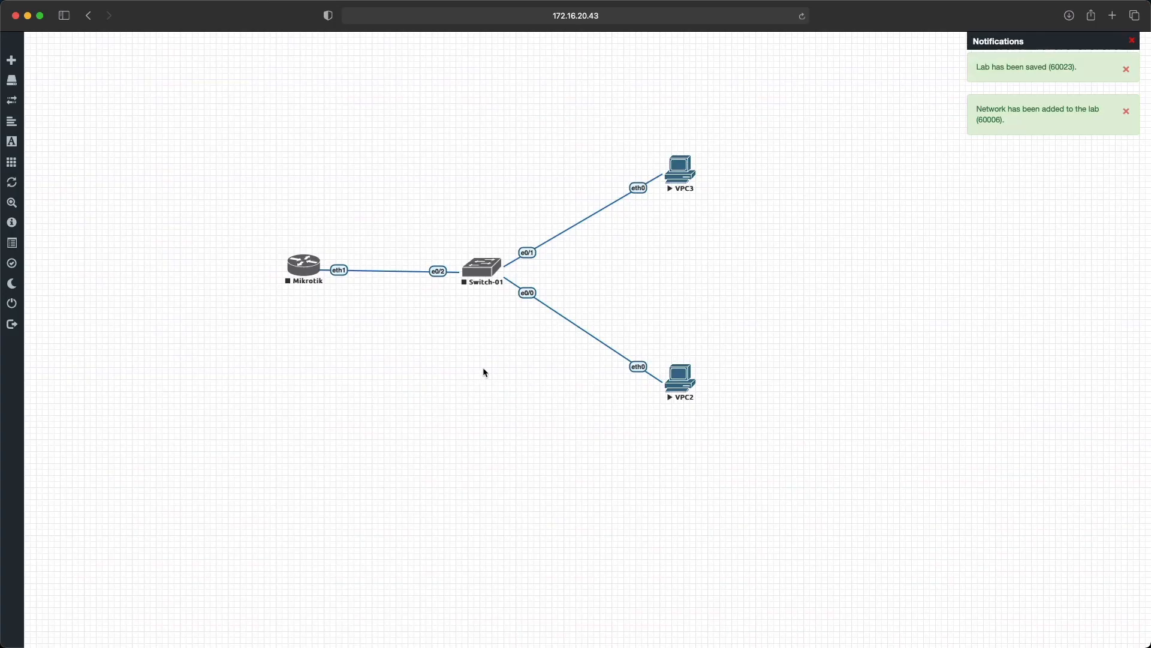
# Step: Start Switch-01 and the Mikrotik router
pyautogui.rightClick(484, 266)
pyautogui.click(510, 296)
pyautogui.rightClick(297, 270)
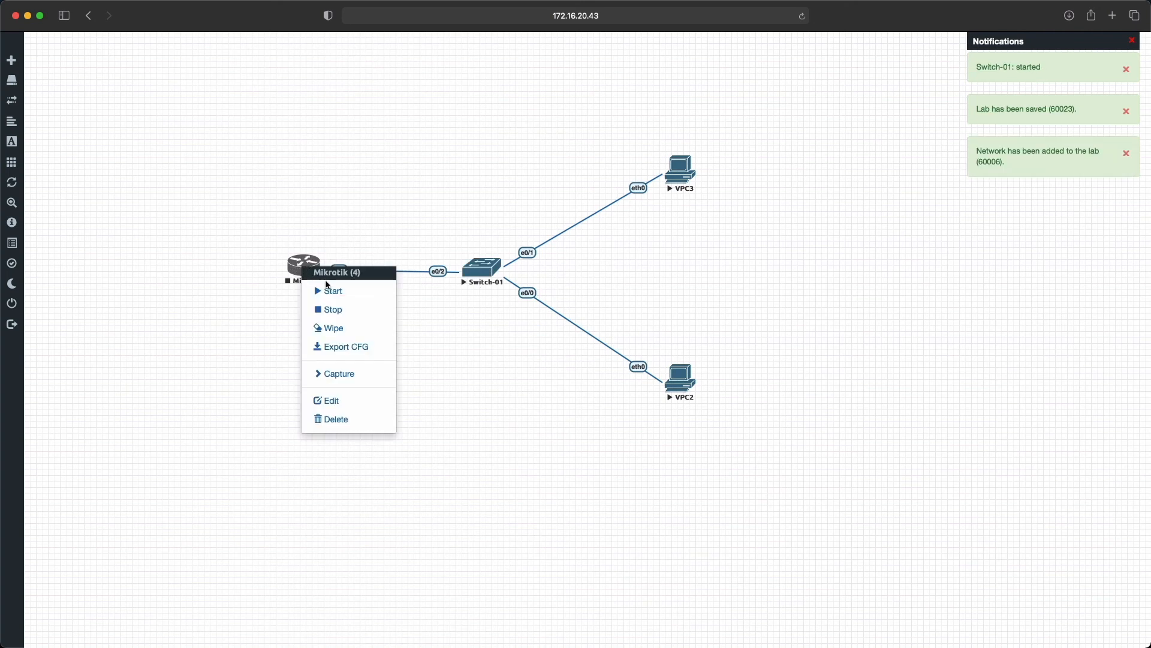
pyautogui.click(329, 290)
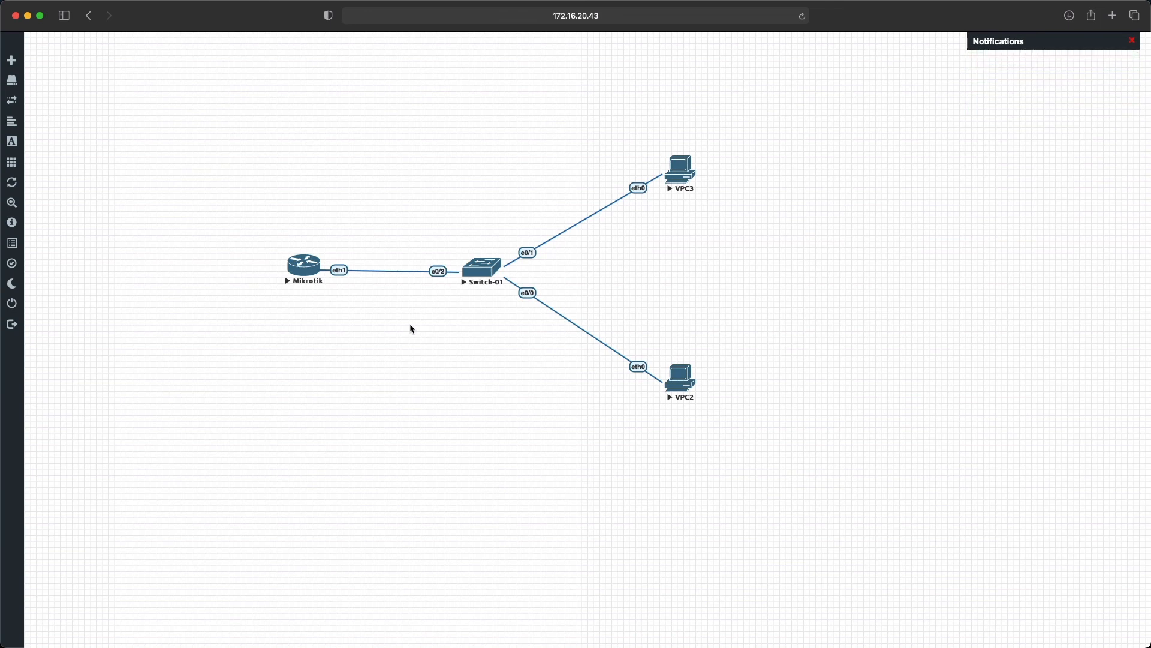
# Step: Select all four lab nodes and move the whole topology together toward the middle of the canvas
pyautogui.moveTo(230, 96); pyautogui.dragTo(776, 454)
pyautogui.click(437, 331)
pyautogui.moveTo(275, 135); pyautogui.dragTo(760, 460)
pyautogui.moveTo(482, 271); pyautogui.dragTo(564, 331)
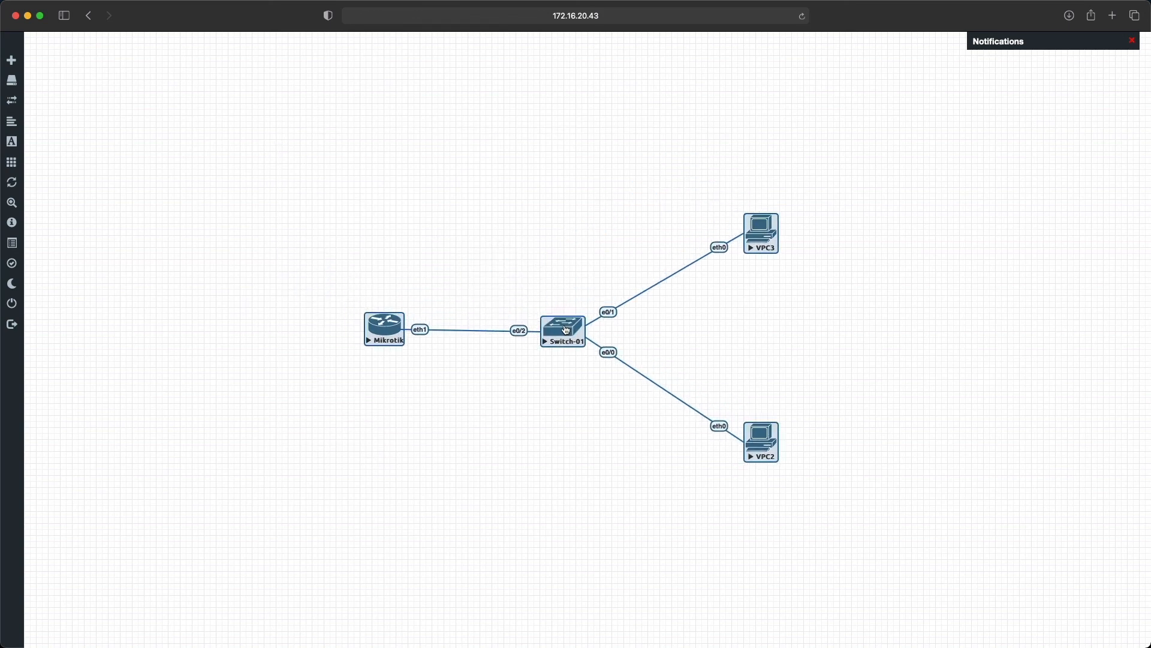
pyautogui.click(567, 399)
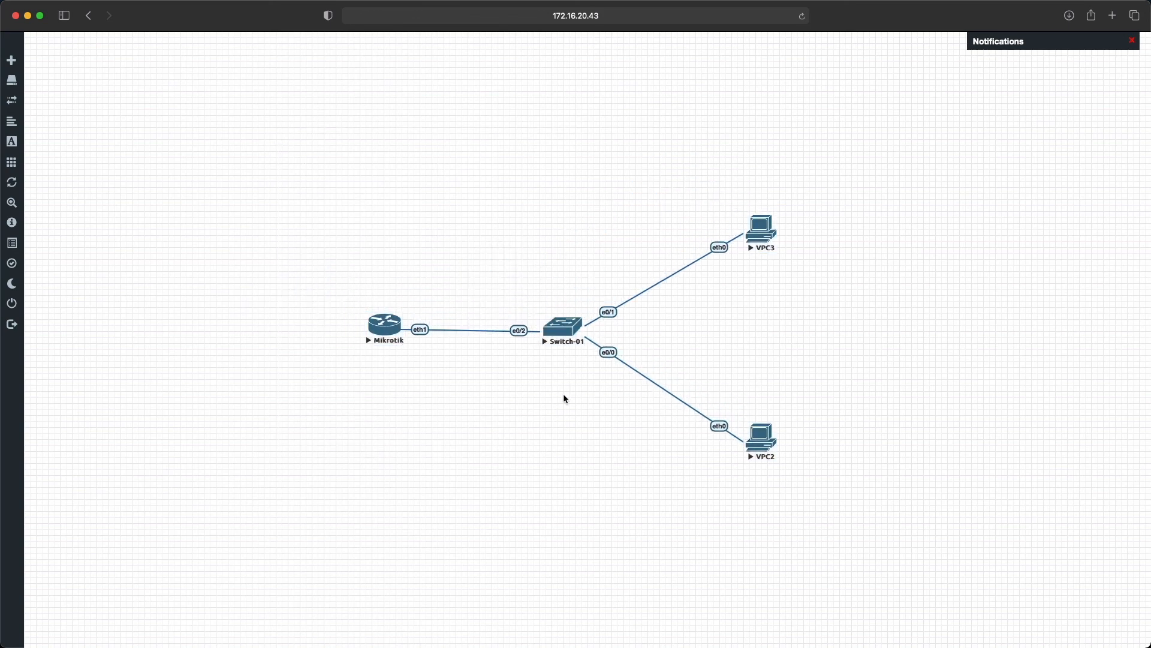